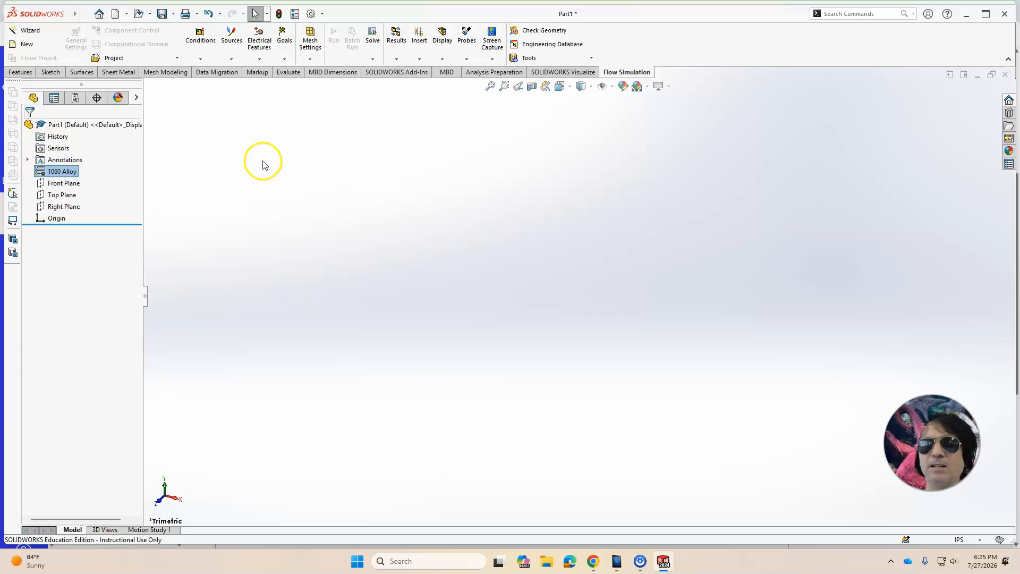
Sketch a center rectangle of about 3.93 by 2.99 in on the Top Plane, centred on the origin
click(50, 72)
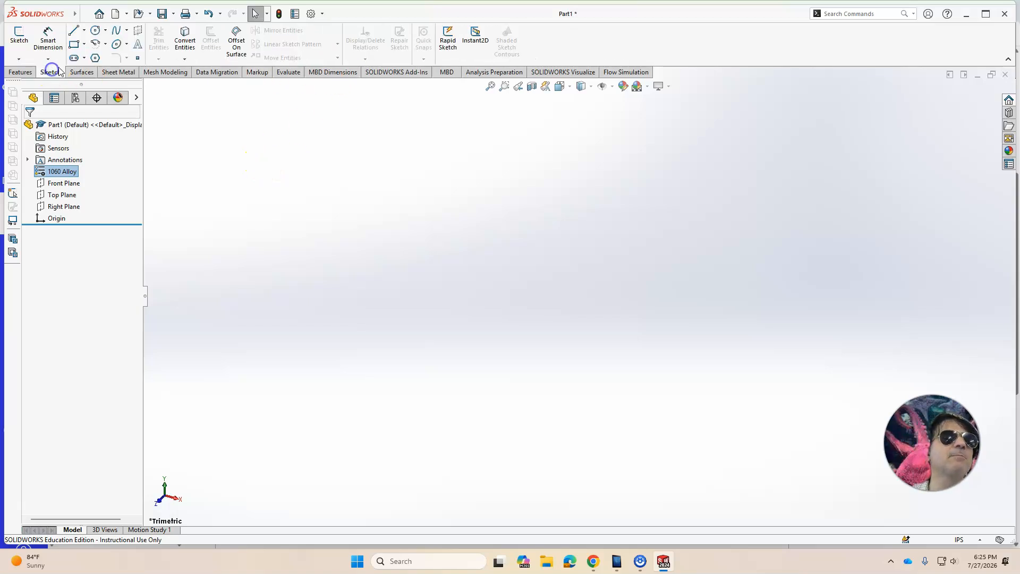
click(19, 38)
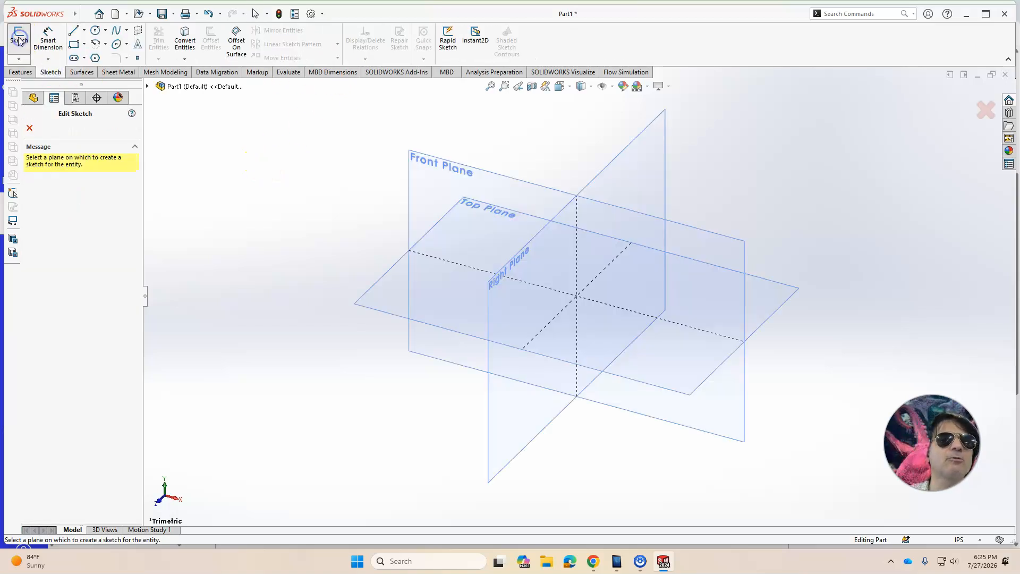
click(369, 292)
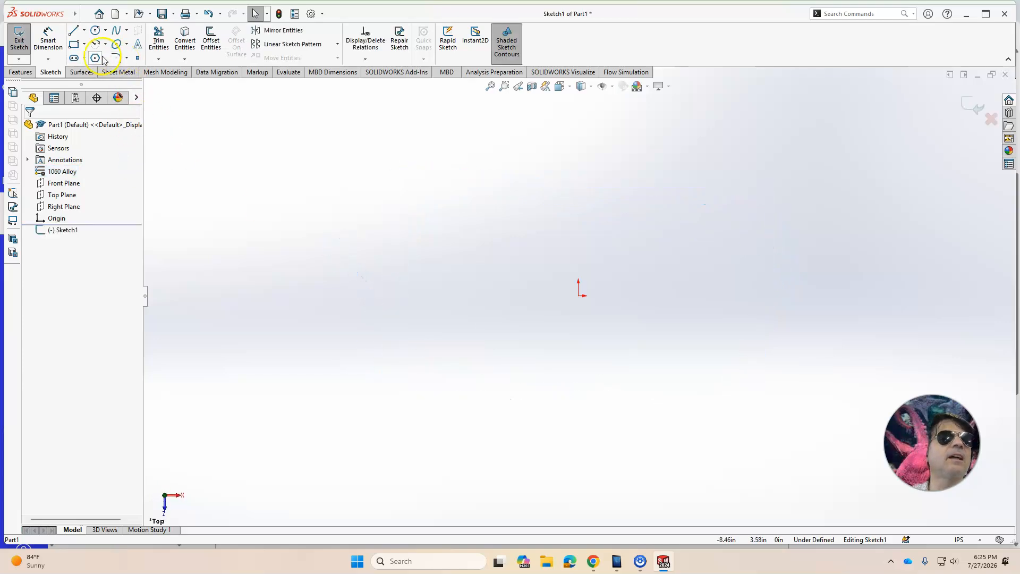
click(84, 44)
click(84, 71)
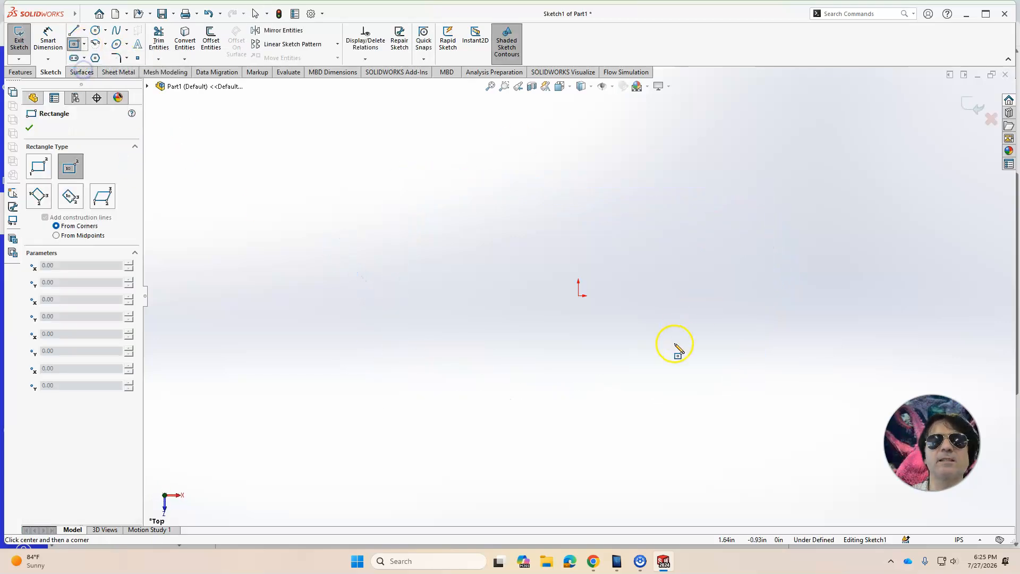
click(578, 296)
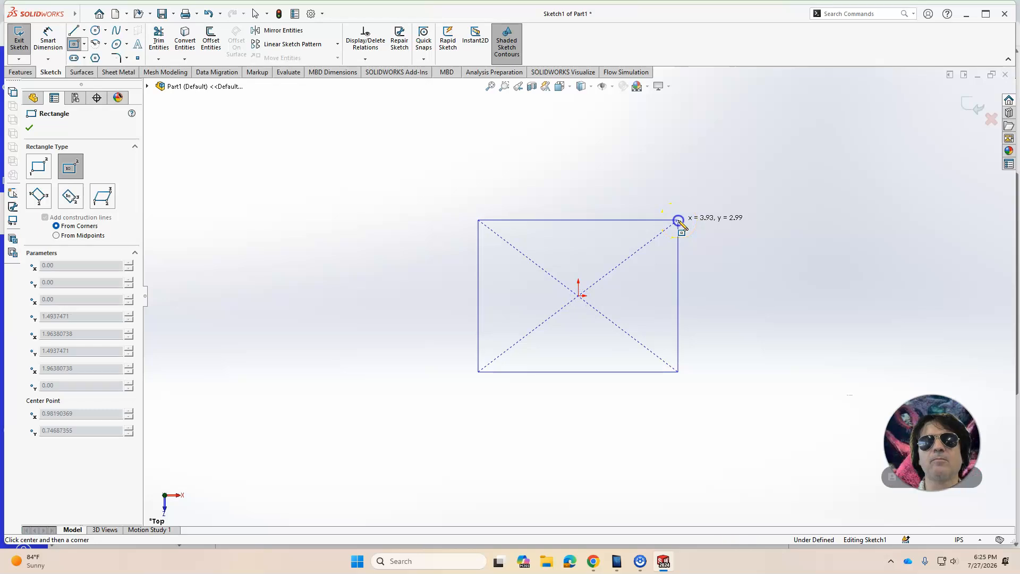
click(679, 219)
key(Escape)
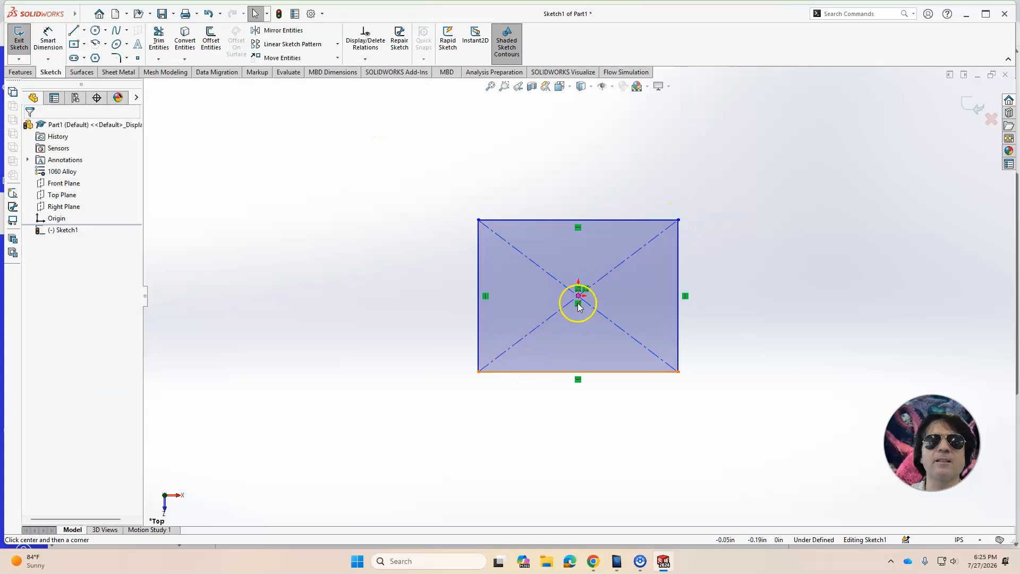
Dimension the rectangle's lower horizontal edge to 2.5 in
click(52, 42)
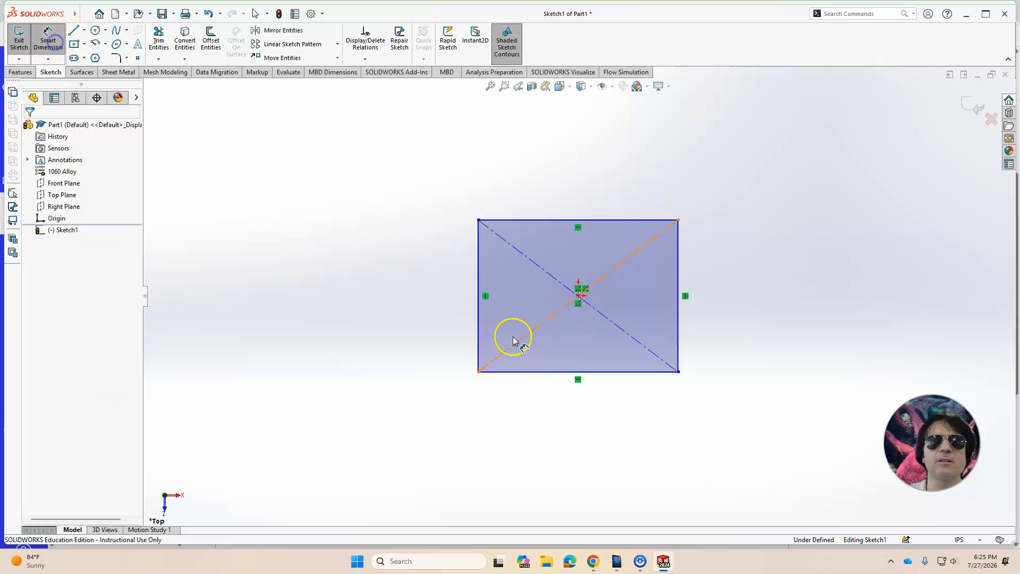
click(534, 372)
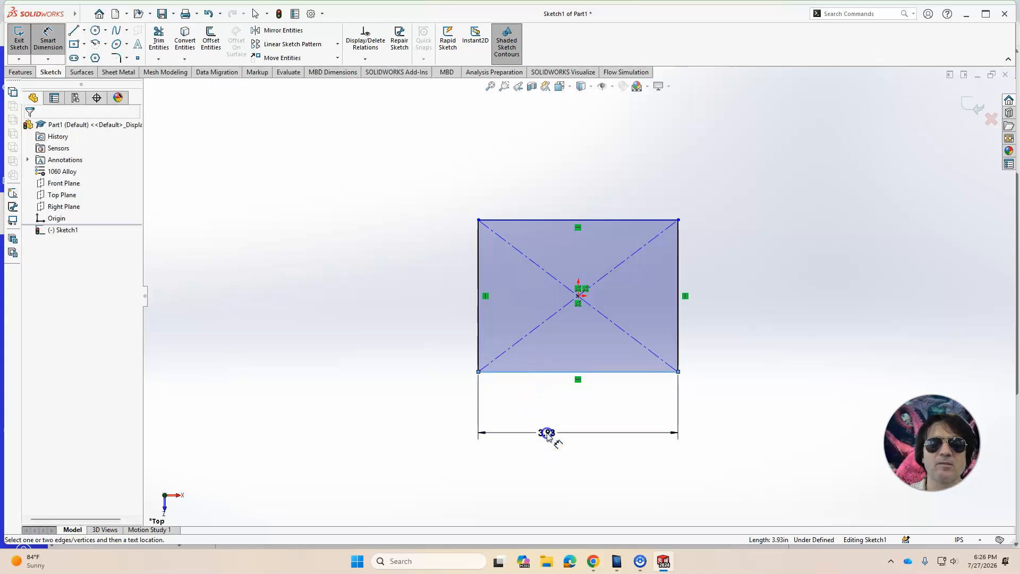
click(547, 432)
text(2.5)
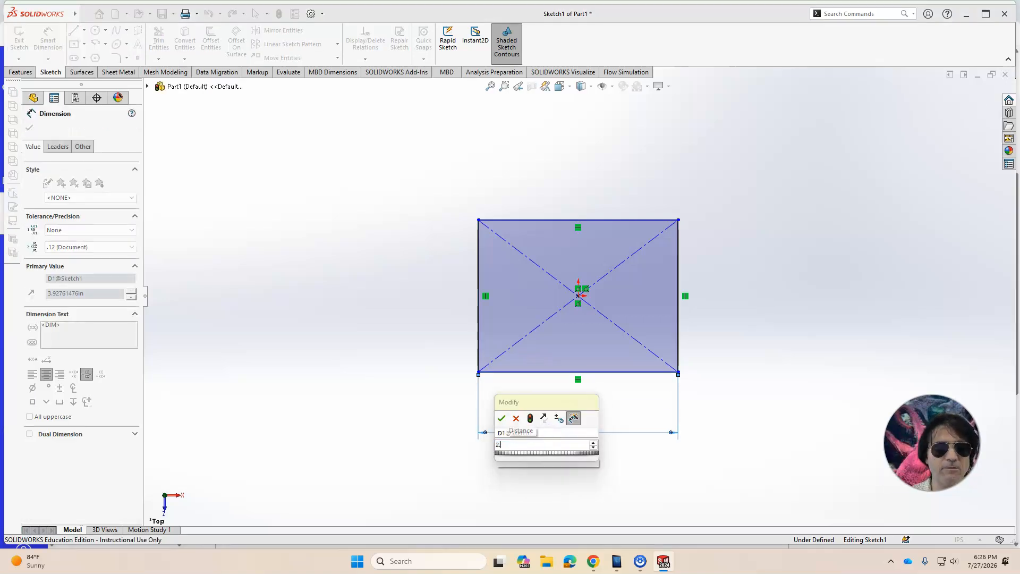
key(Return)
key(Escape)
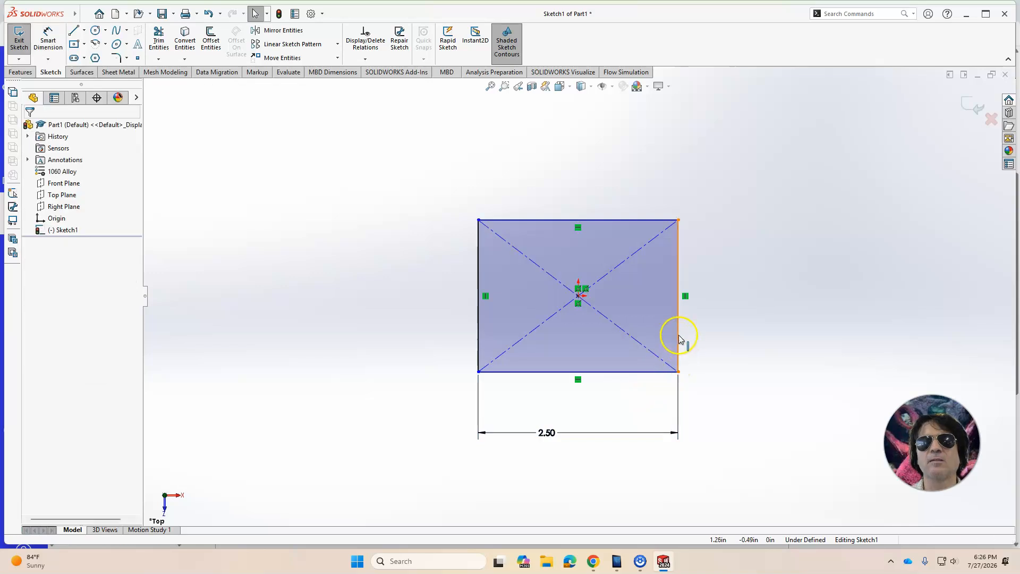
Add an Equal relation between the rectangle's right and lower edges, and exit the sketch
click(677, 333)
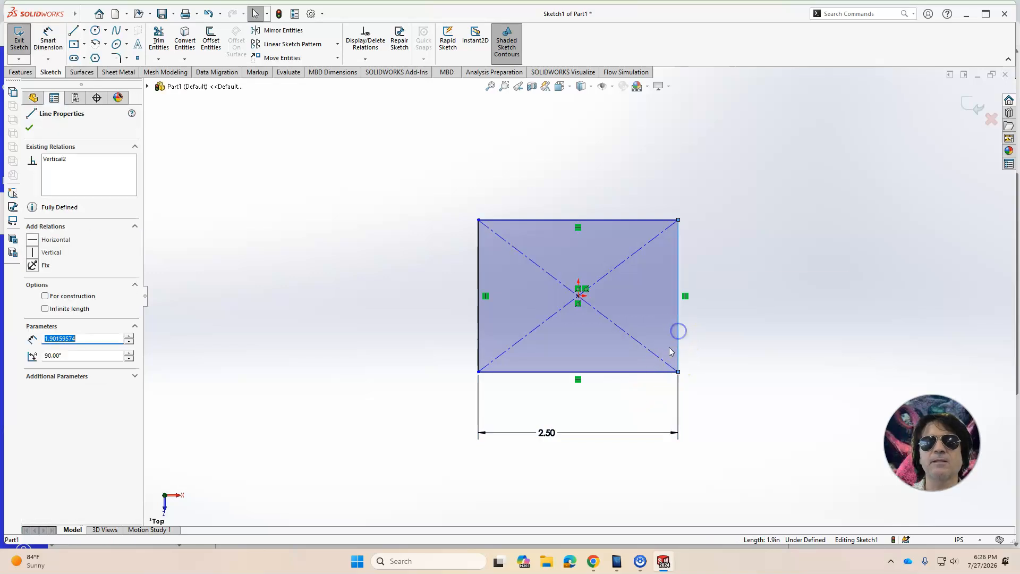
ctrl+click(628, 375)
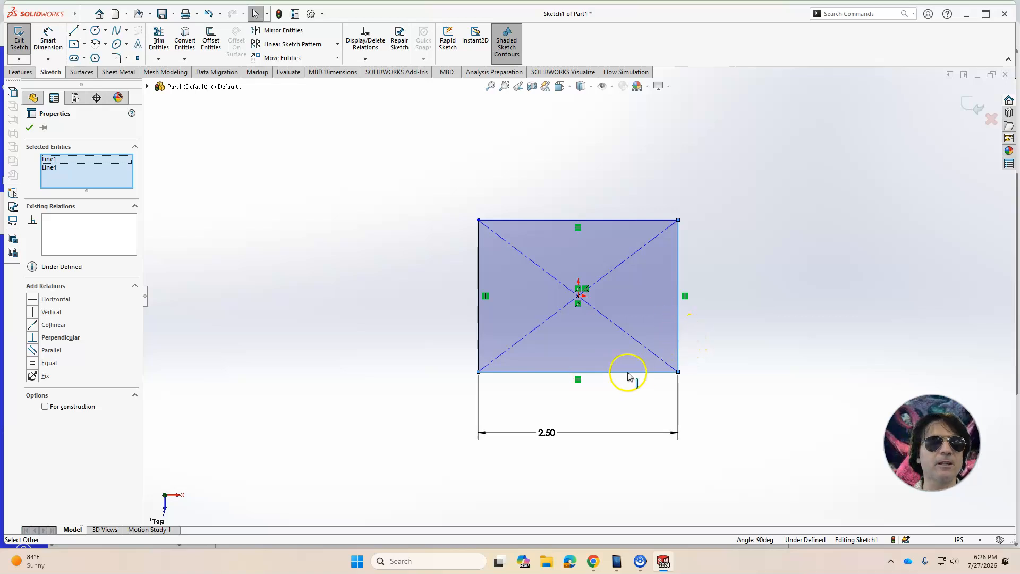
click(33, 363)
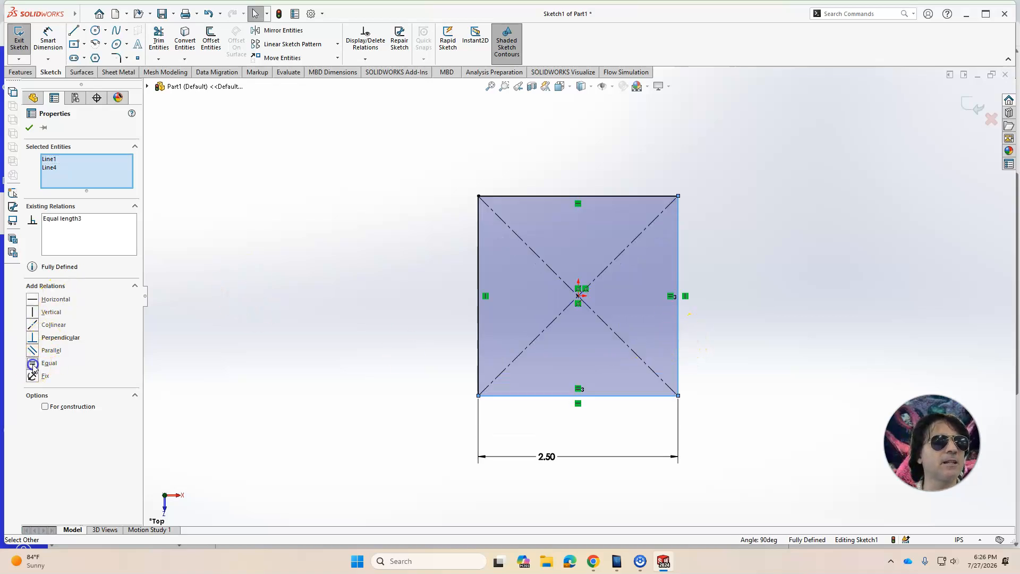
click(471, 332)
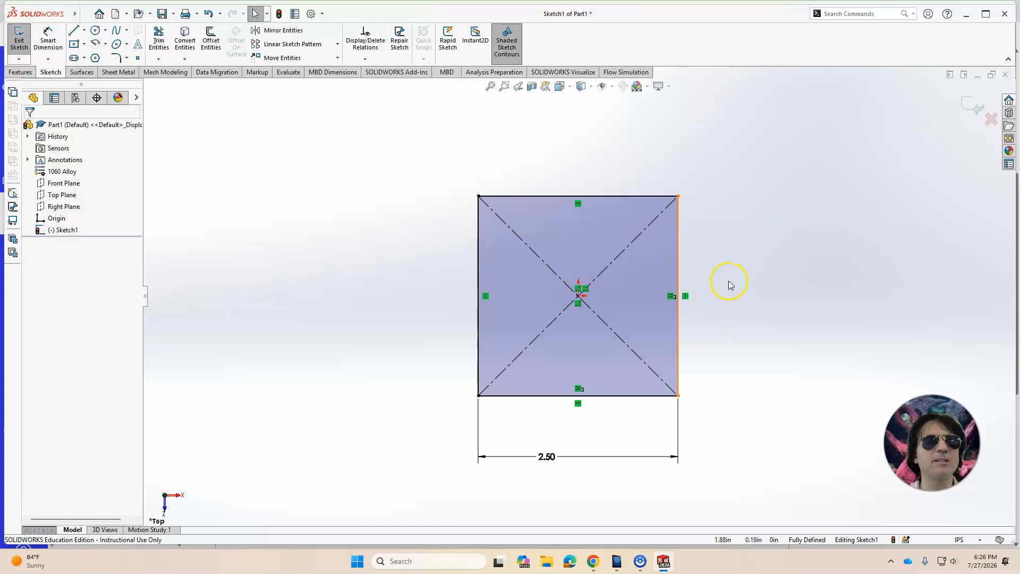
click(959, 112)
Start a boss extrusion of the square sketch from the sketch plane with the Mid Plane end condition
mouse_move(825, 277)
middle_down()
mouse_move(772, 237)
mouse_move(778, 155)
middle_up()
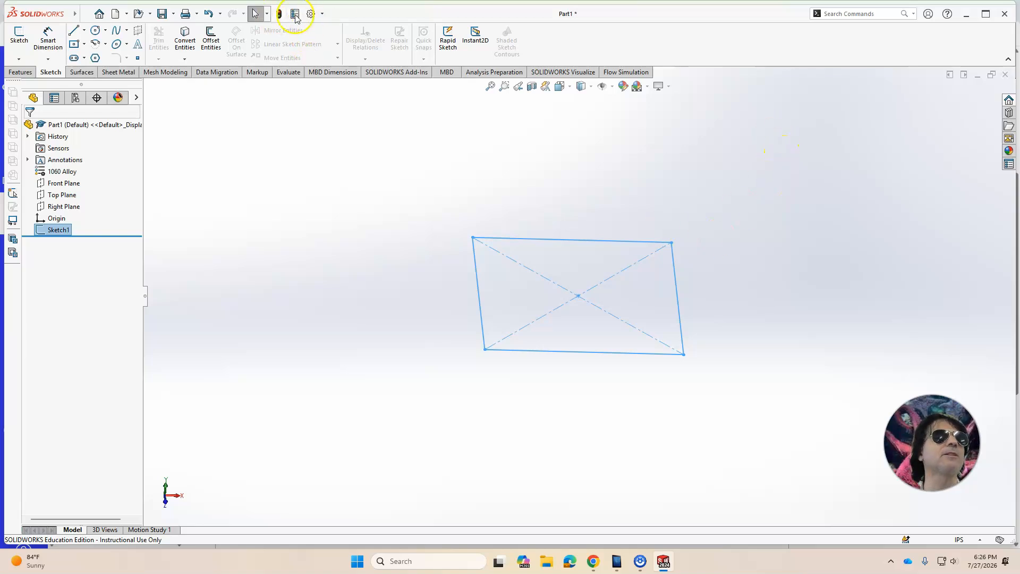
click(20, 72)
click(25, 46)
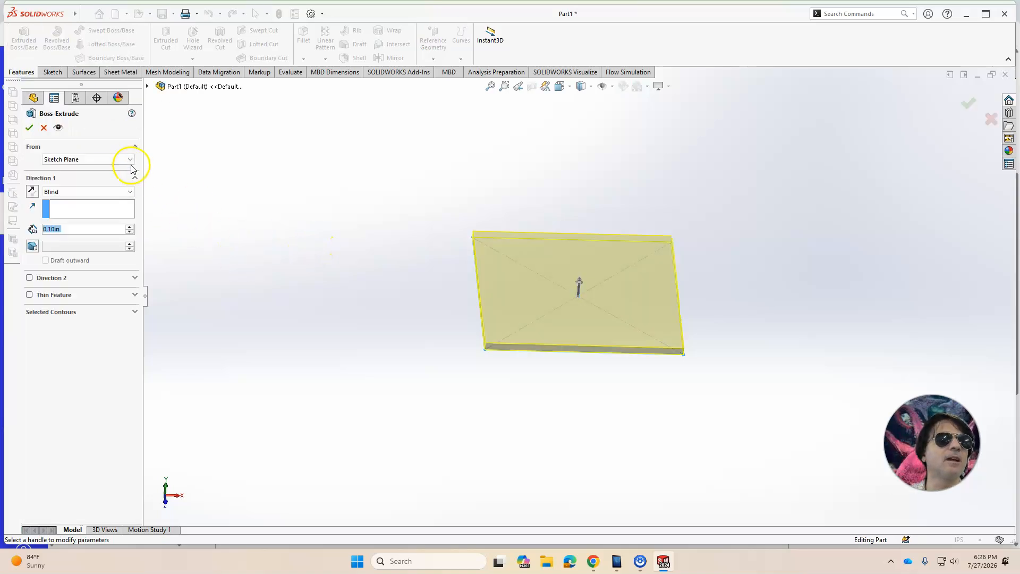
click(128, 160)
click(127, 161)
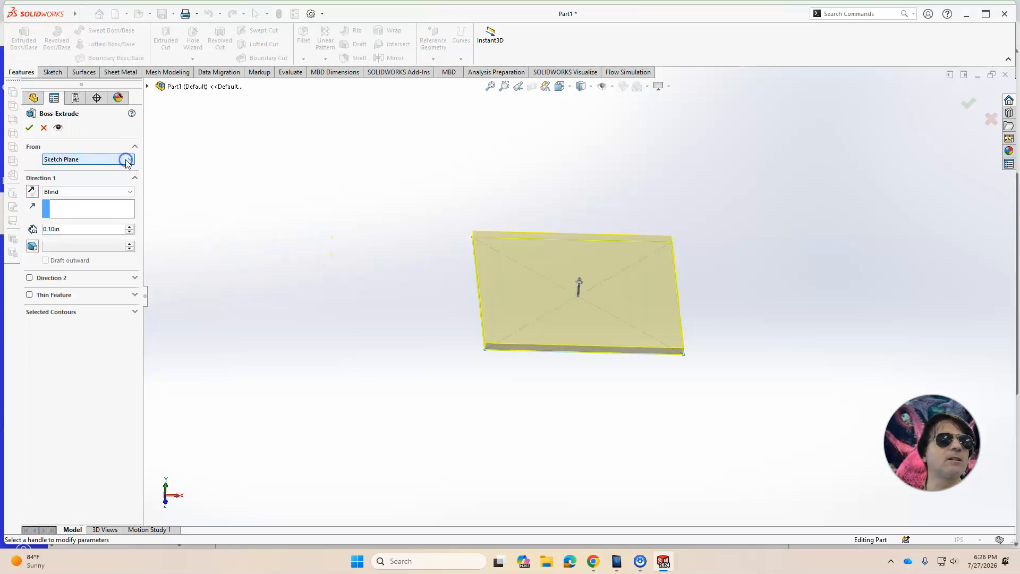
click(115, 192)
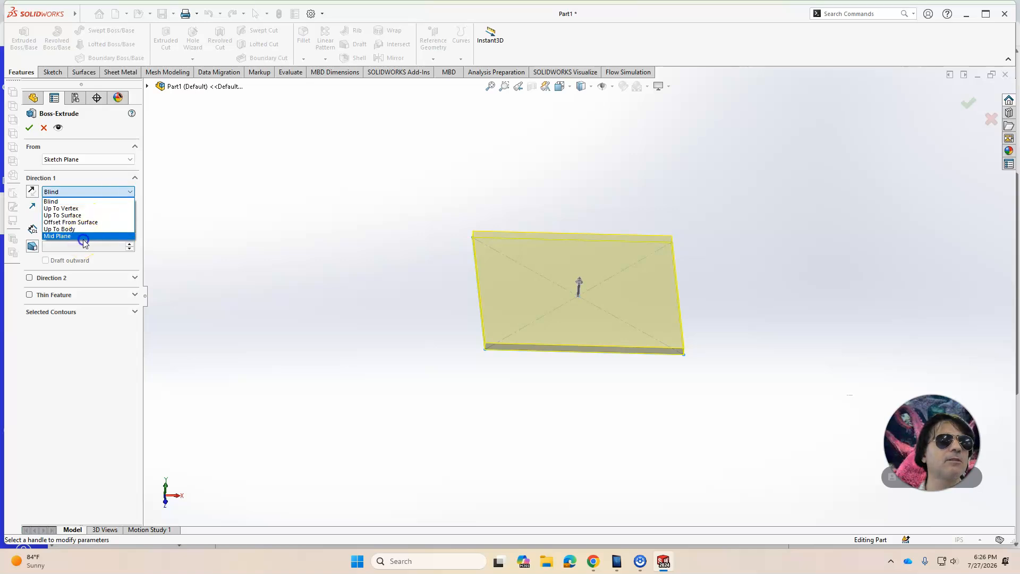
click(82, 236)
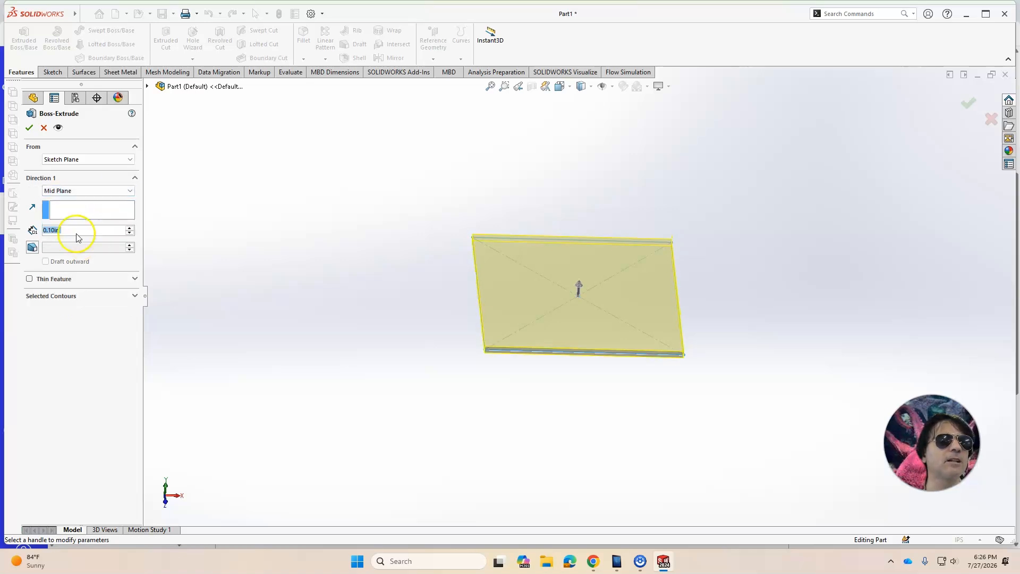
Set the mid-plane extrusion depth to 2.25 in
text(2.25)
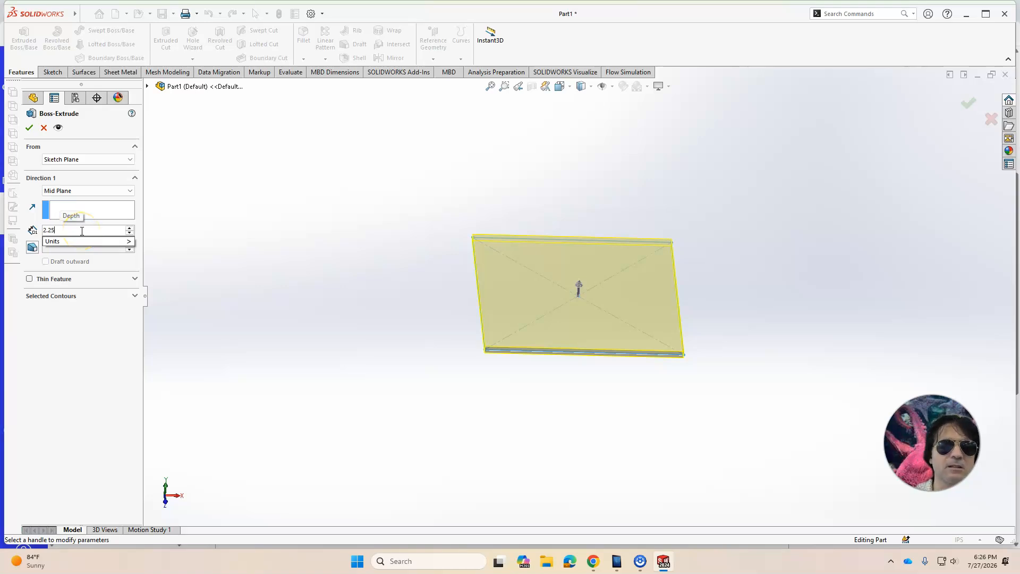
click(593, 564)
click(593, 564)
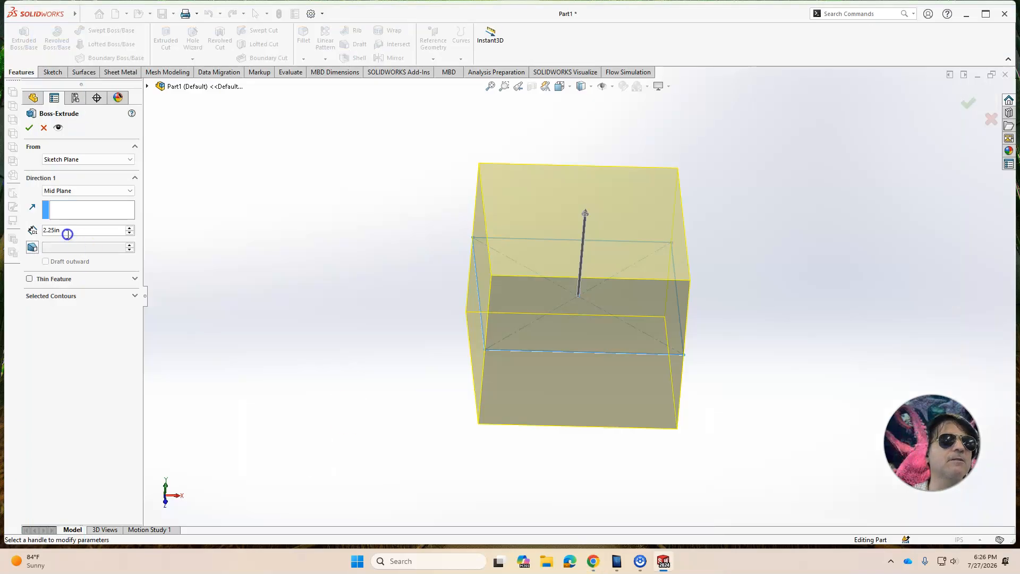
Set the mid-plane extrusion depth to 2.5 in and finish the extrusion
text(2.5)
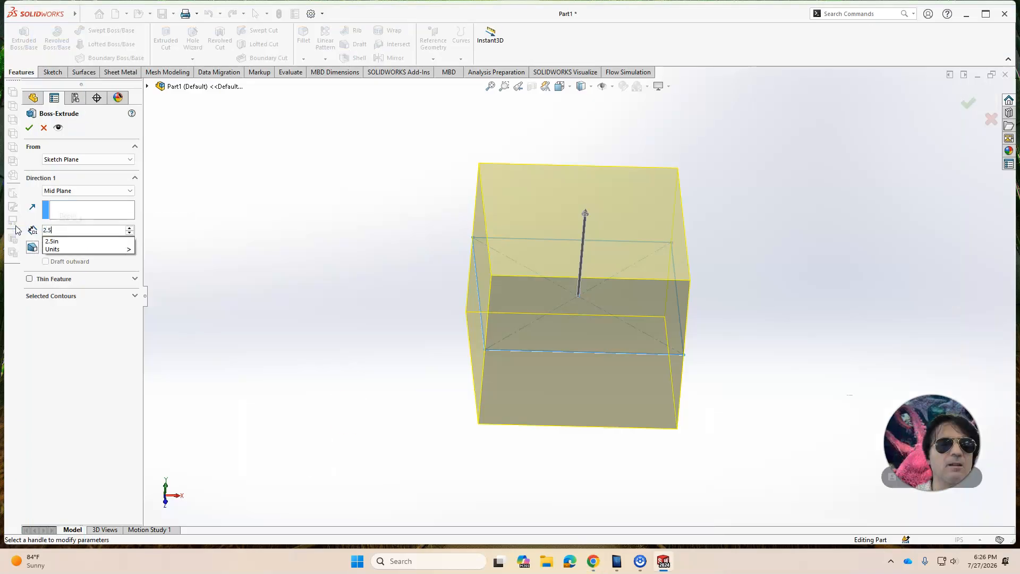
key(Return)
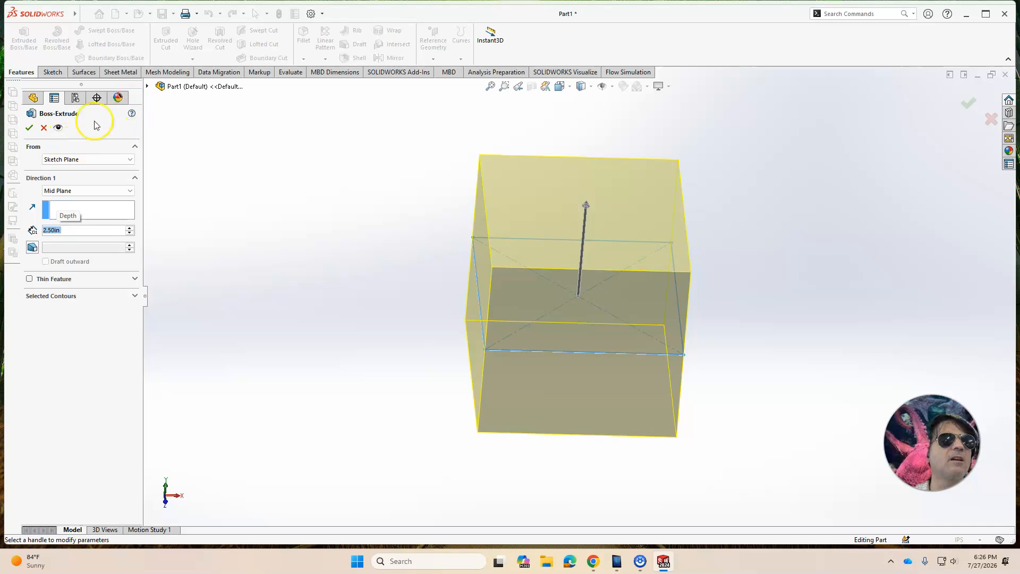
click(29, 128)
Examine the mass properties of the extruded cube, including its mass and volume
middle_drag(413, 222, 336, 372)
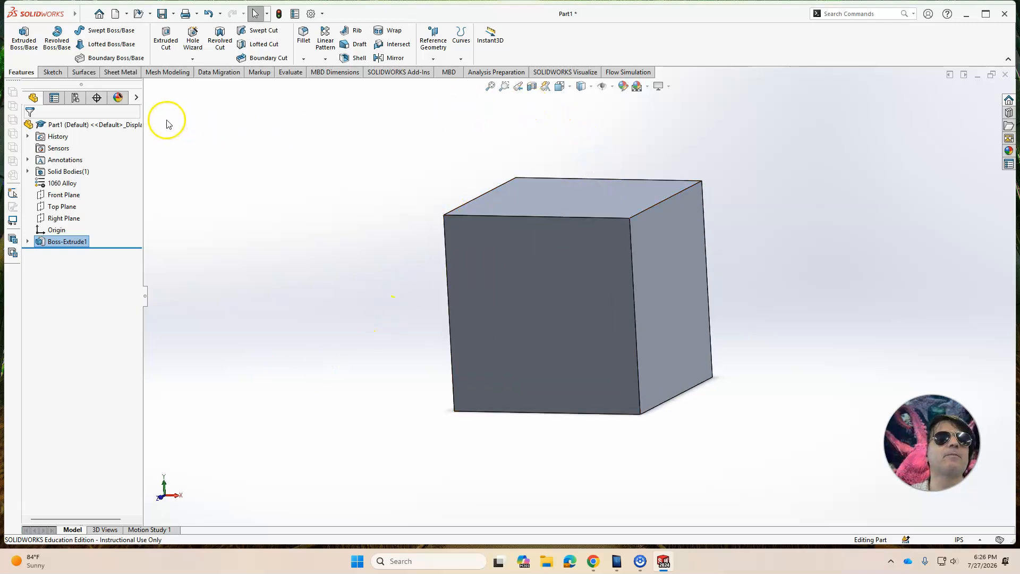
click(284, 74)
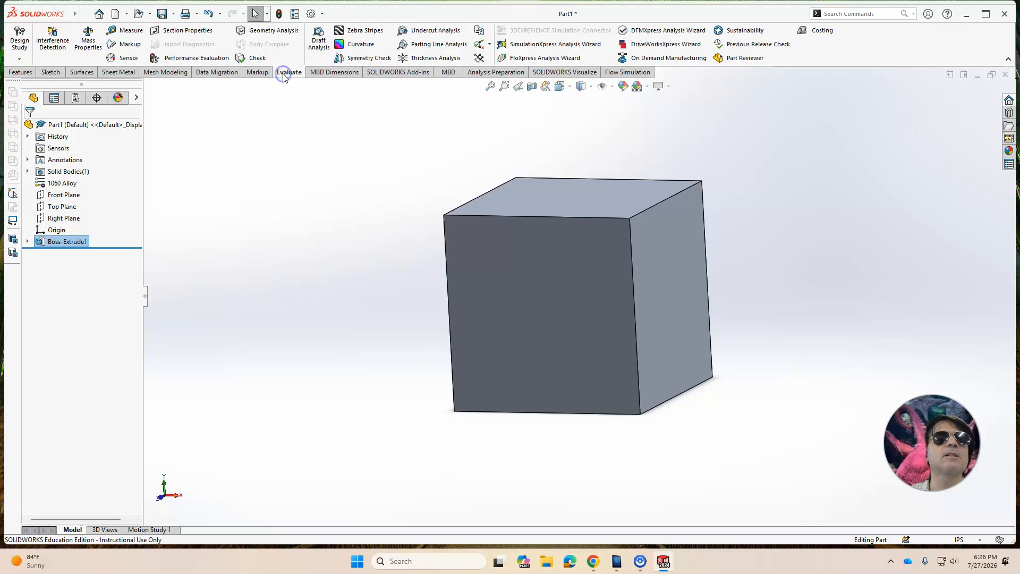
click(88, 40)
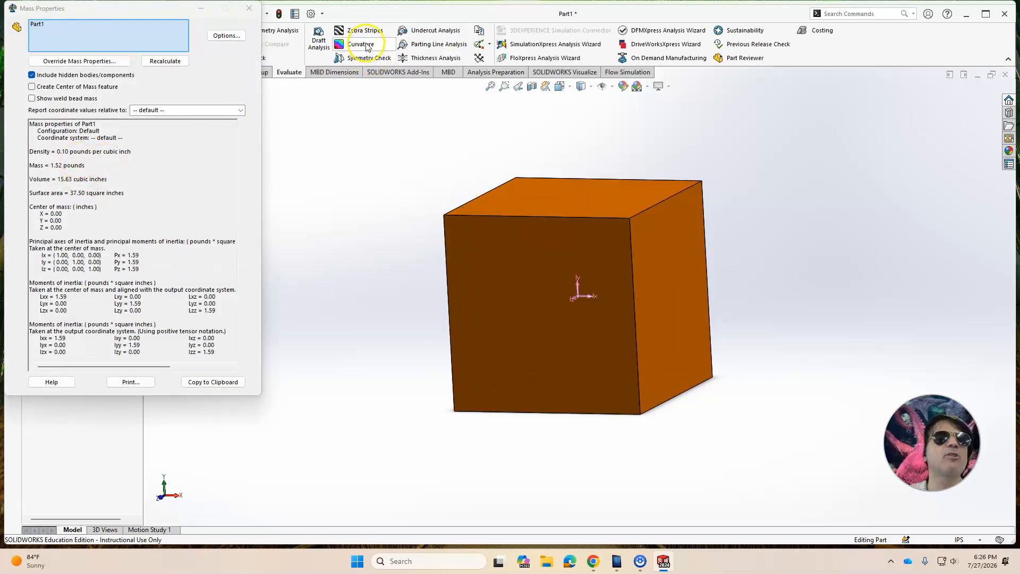
click(250, 9)
Sketch a point on the cube's top face, coincident with the origin, and exit the sketch
middle_drag(537, 250, 575, 268)
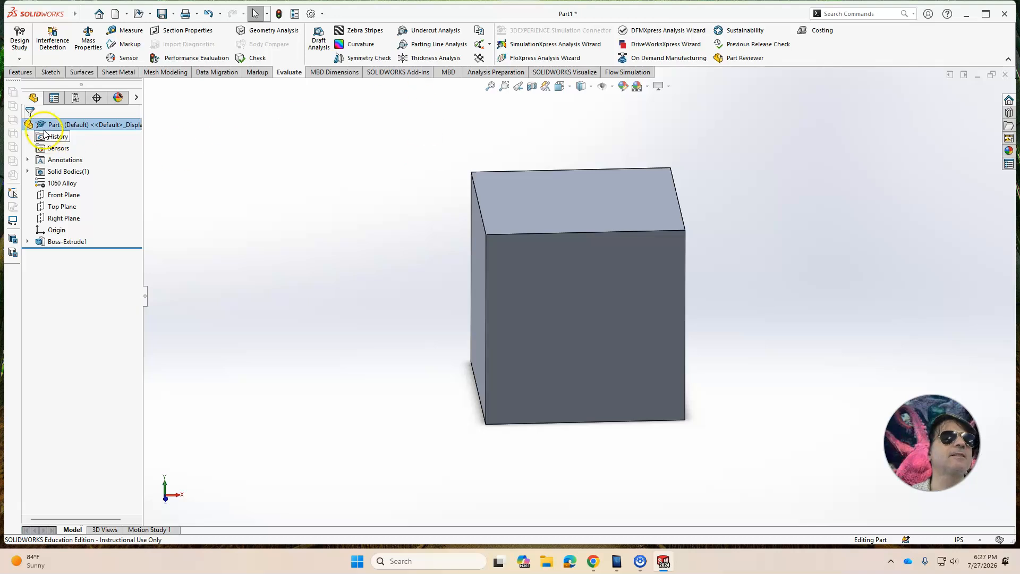
click(51, 72)
click(19, 36)
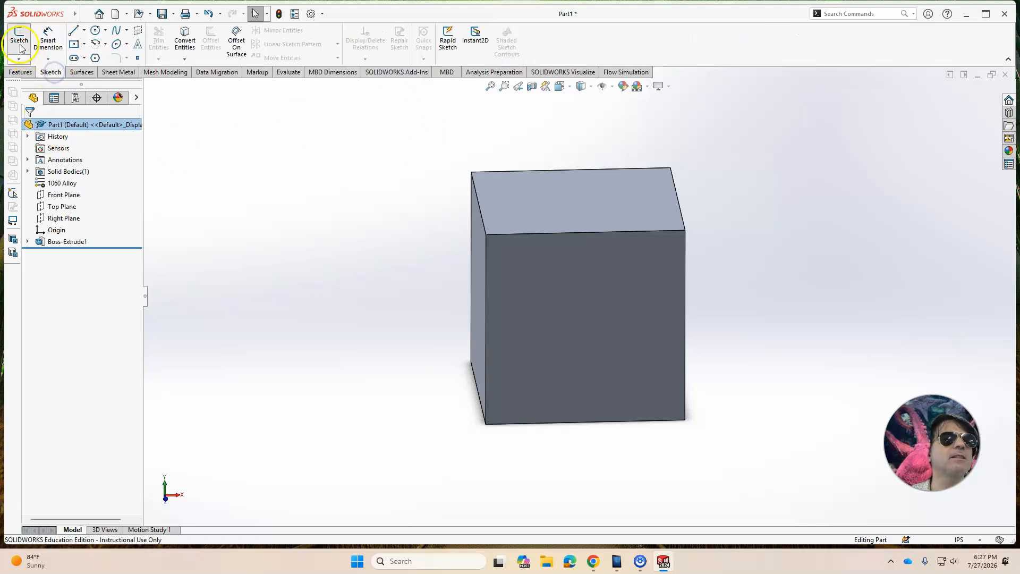
click(572, 207)
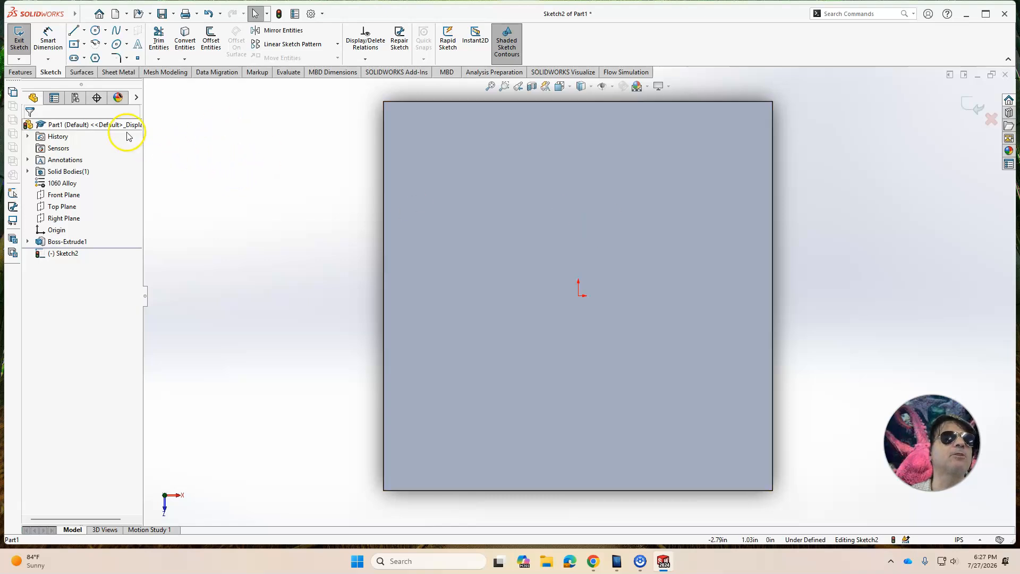
click(139, 60)
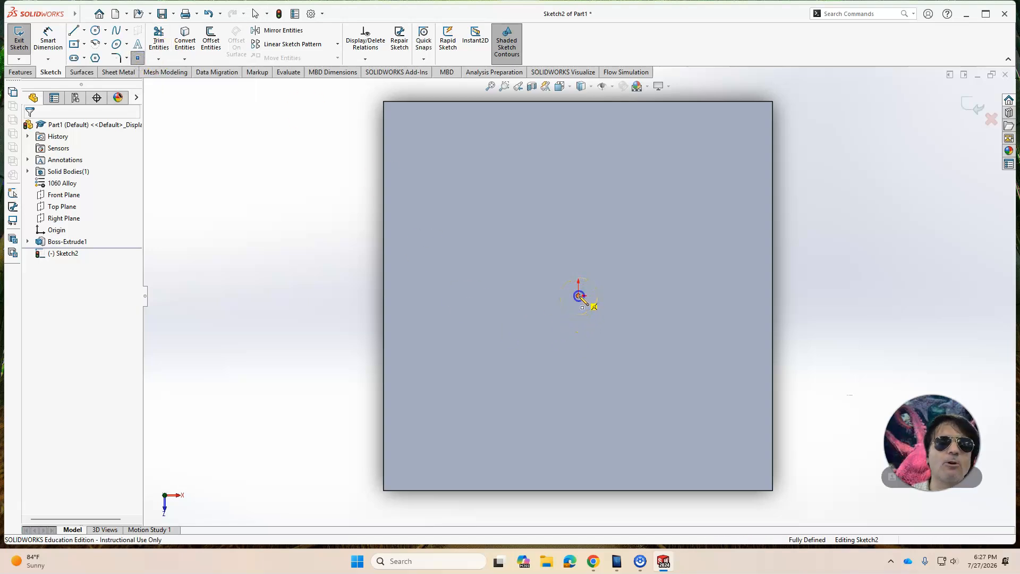
click(578, 296)
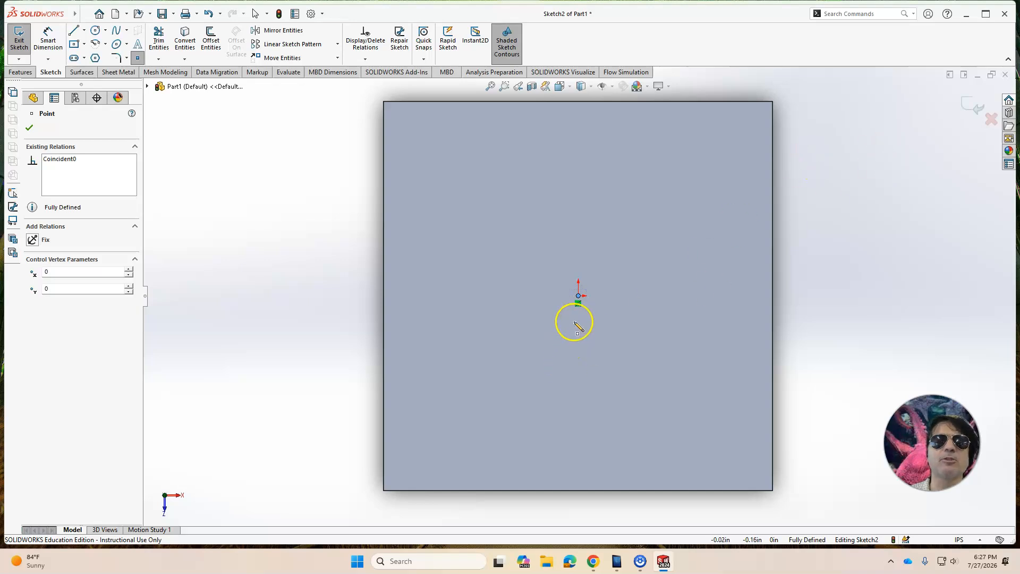
click(974, 107)
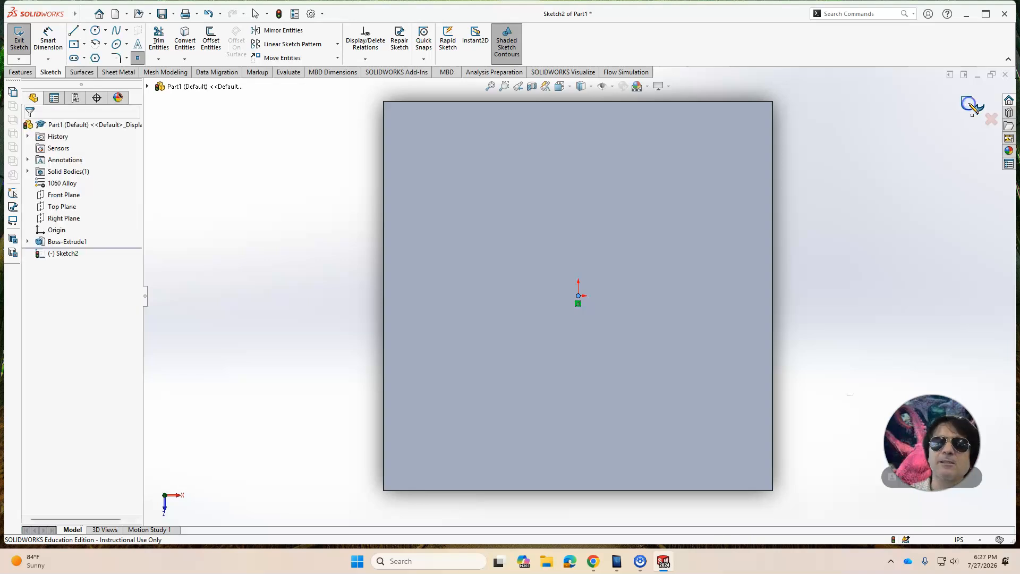
Start a Hole Wizard hole at the sketched point on the cube's top face, using the legacy hole type C-Bored Drilled
middle_drag(882, 398, 880, 307)
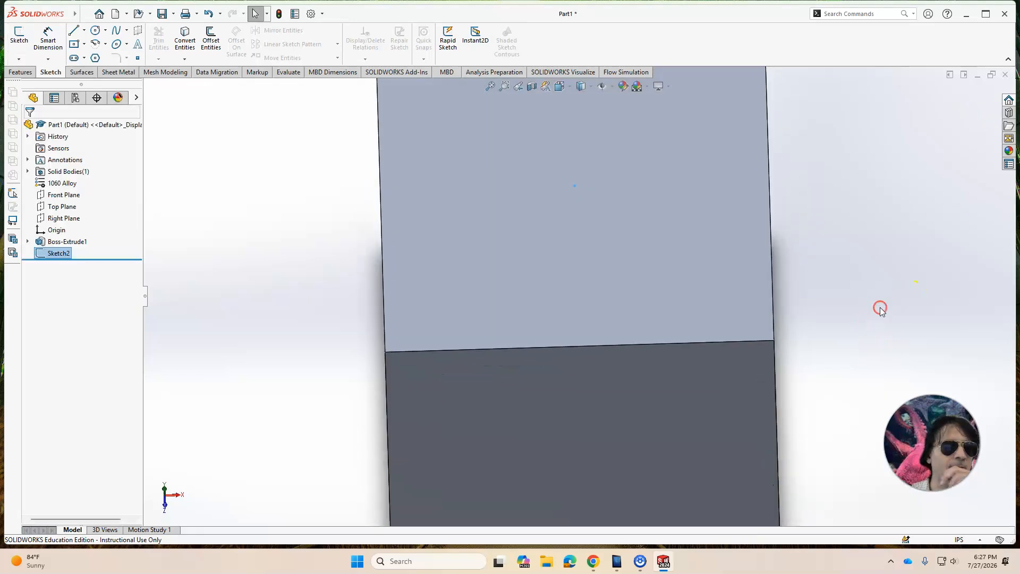
middle_drag(786, 290, 744, 286)
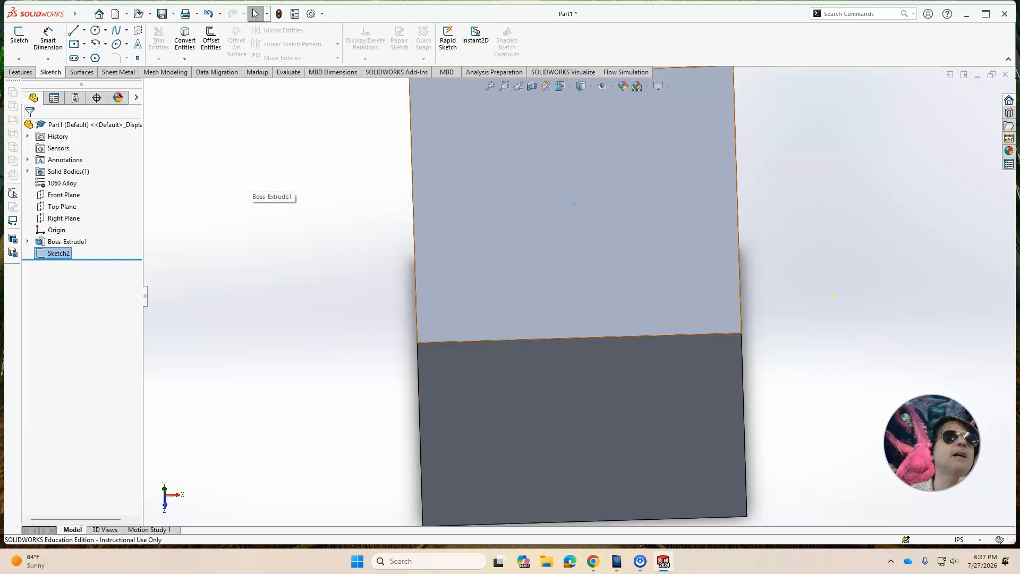
click(25, 73)
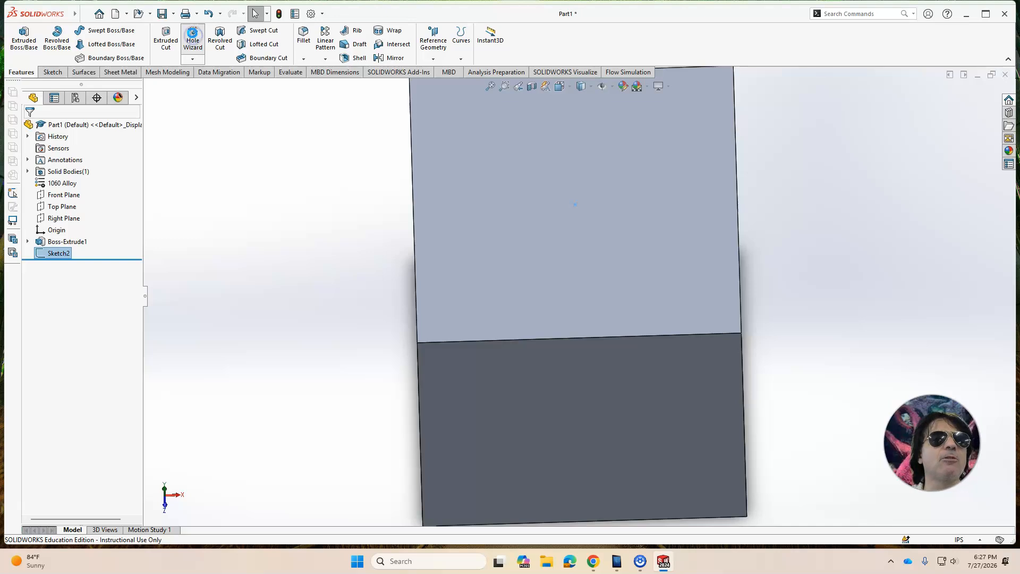
click(192, 38)
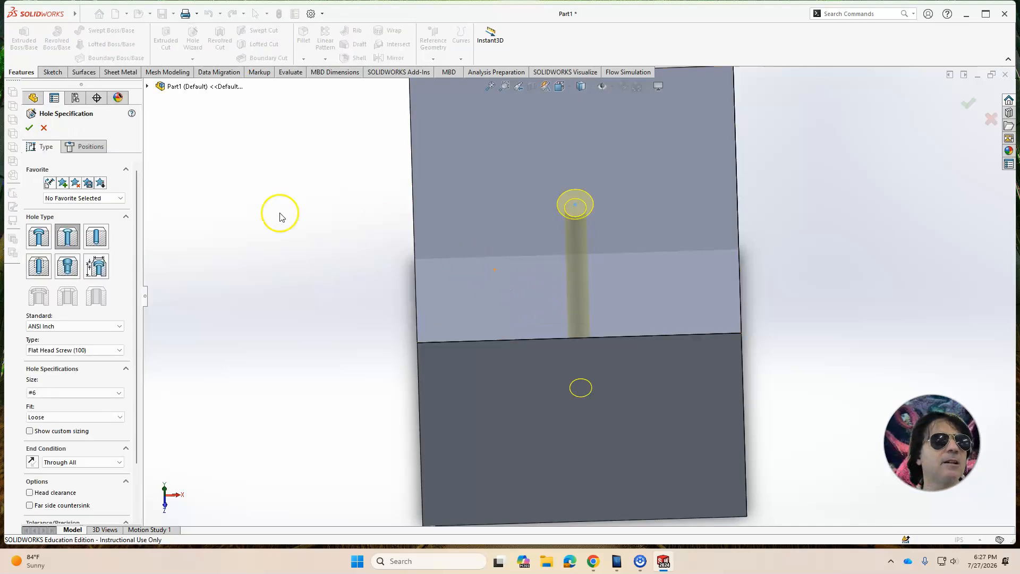
click(99, 267)
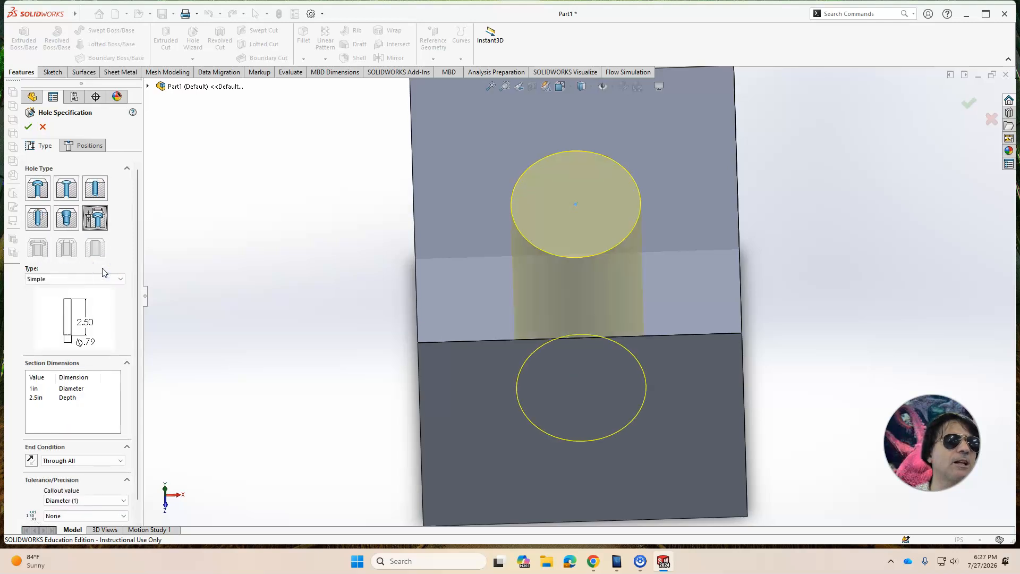
click(120, 280)
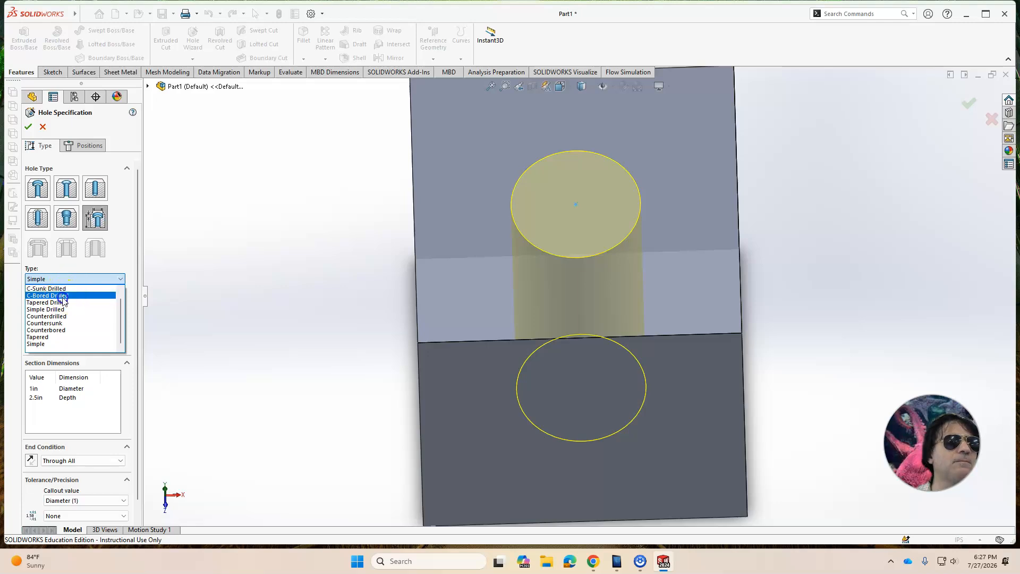
click(66, 295)
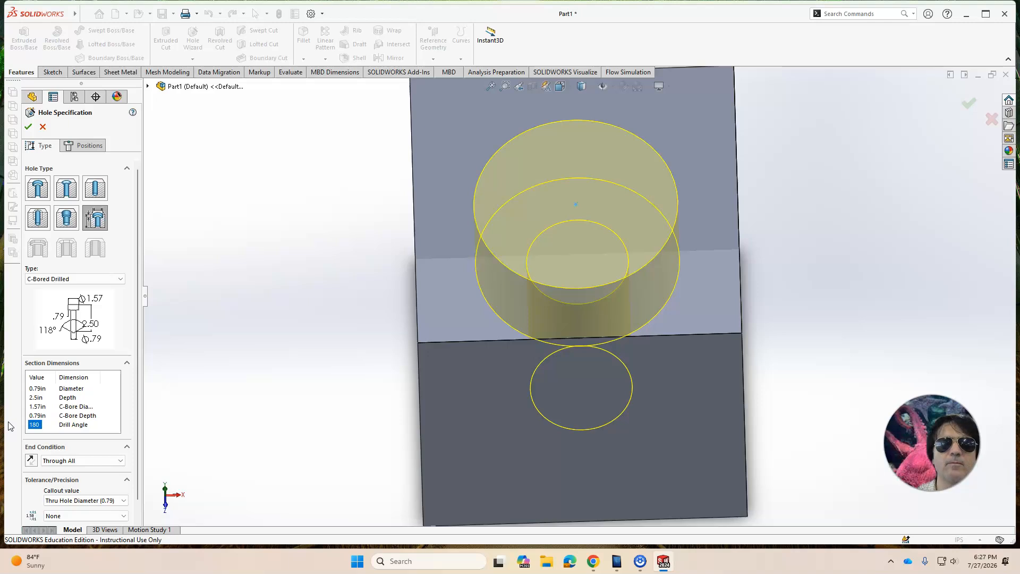
Check the assignment drawing in the browser and set the counterbored hole's main diameter to 1.237 in
click(57, 390)
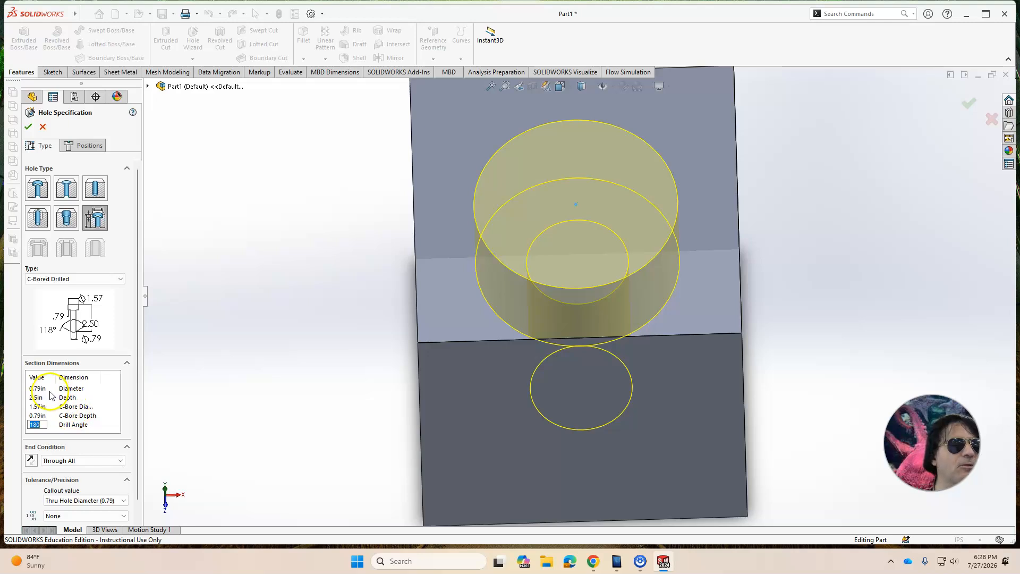
click(46, 389)
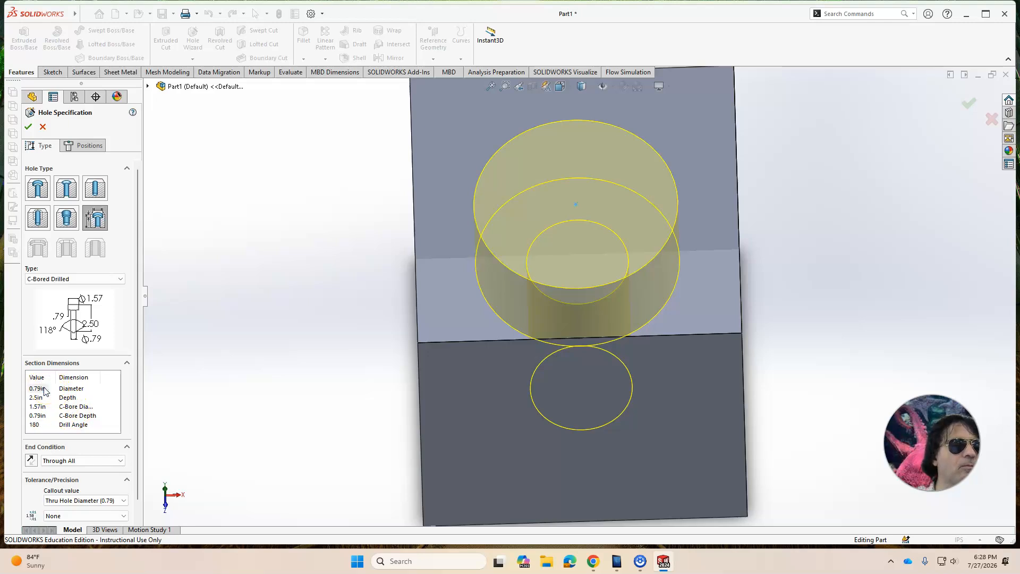
click(593, 561)
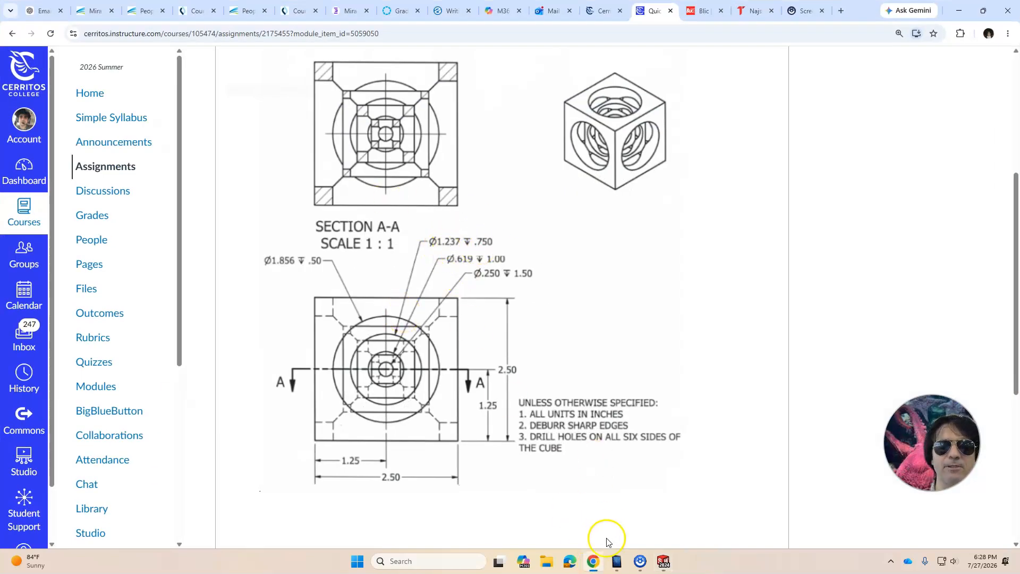
click(658, 563)
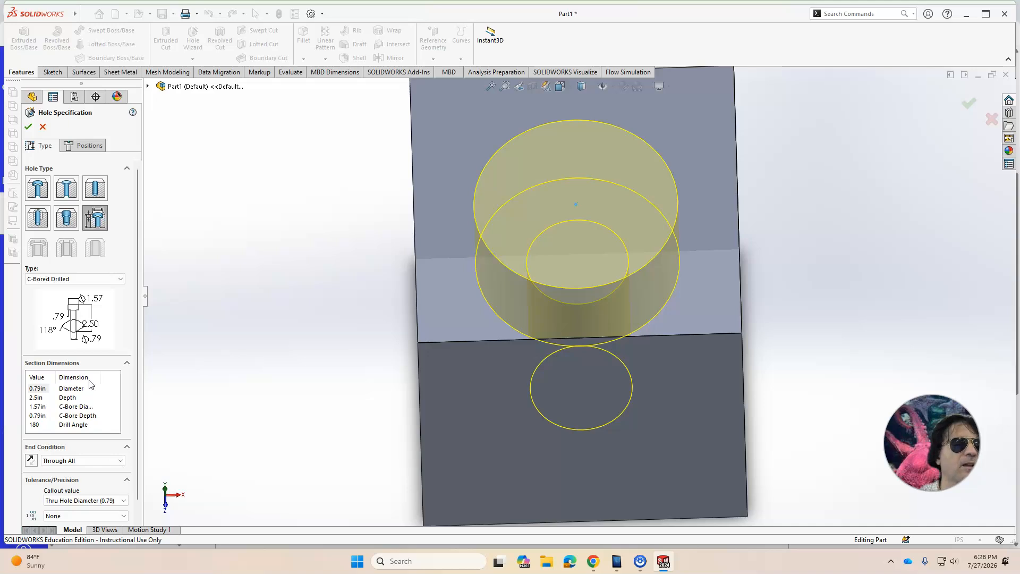
click(38, 389)
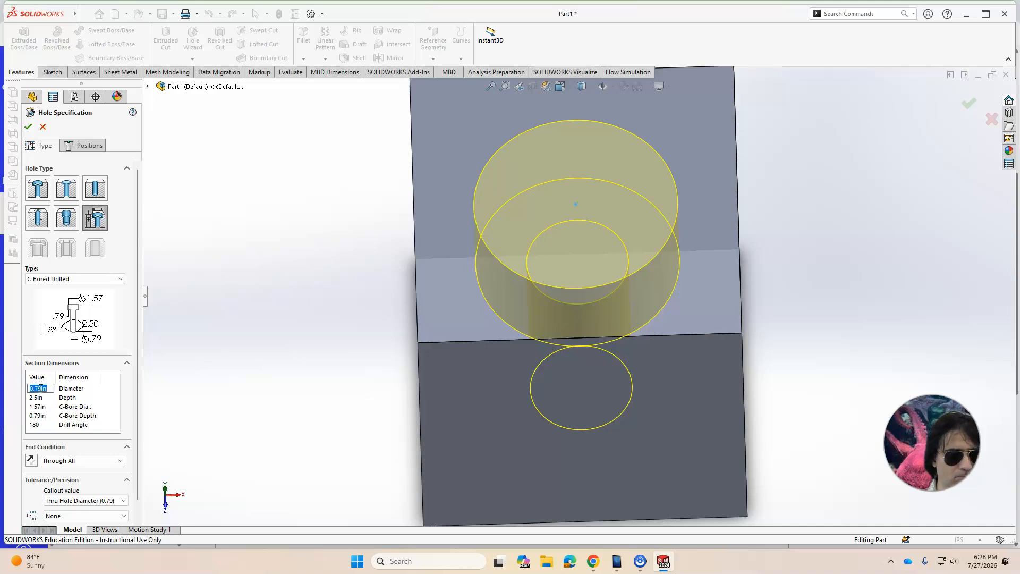
click(102, 392)
Try to edit the hole's depth with the Through All end condition
click(41, 398)
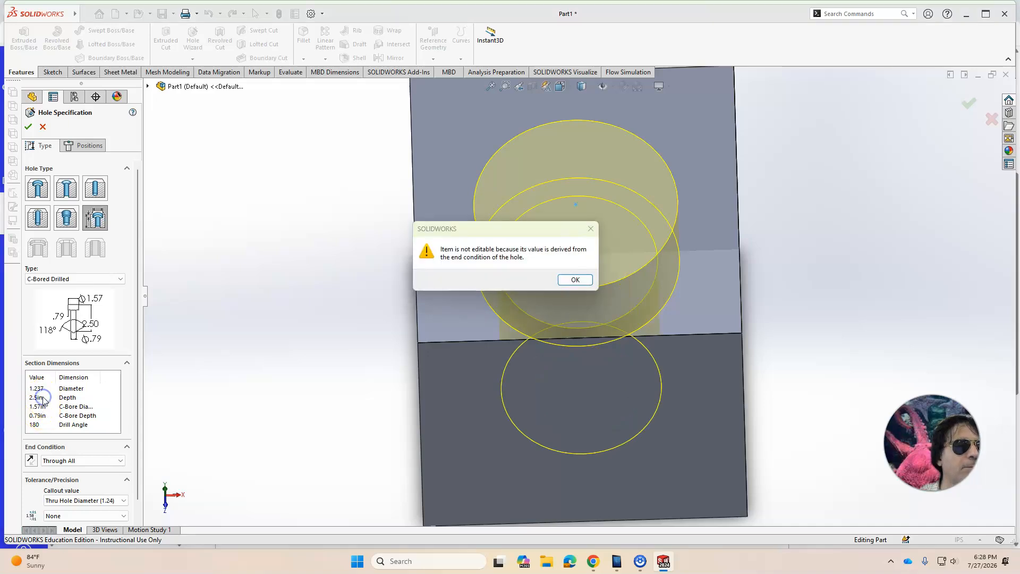
click(575, 280)
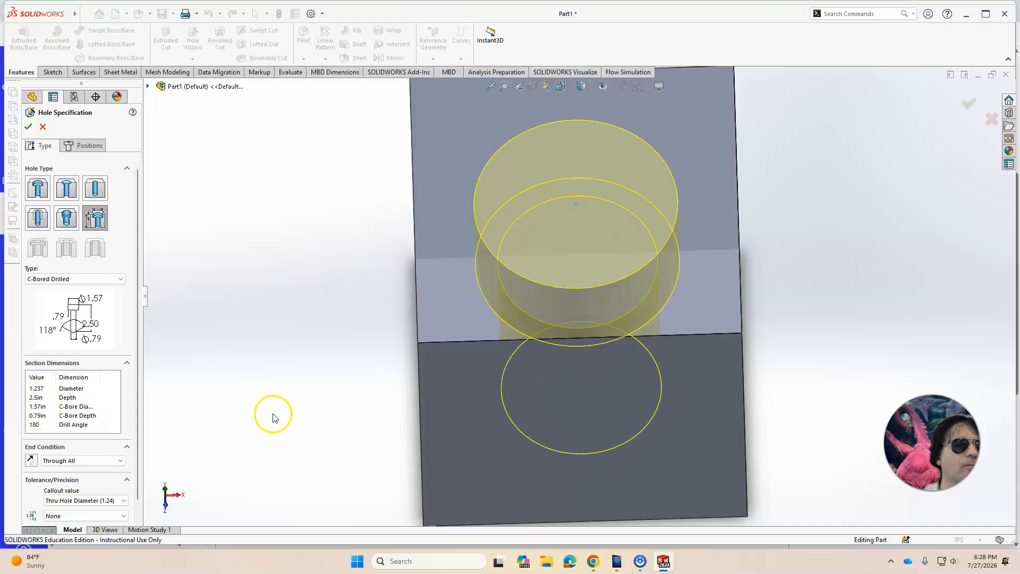
click(42, 398)
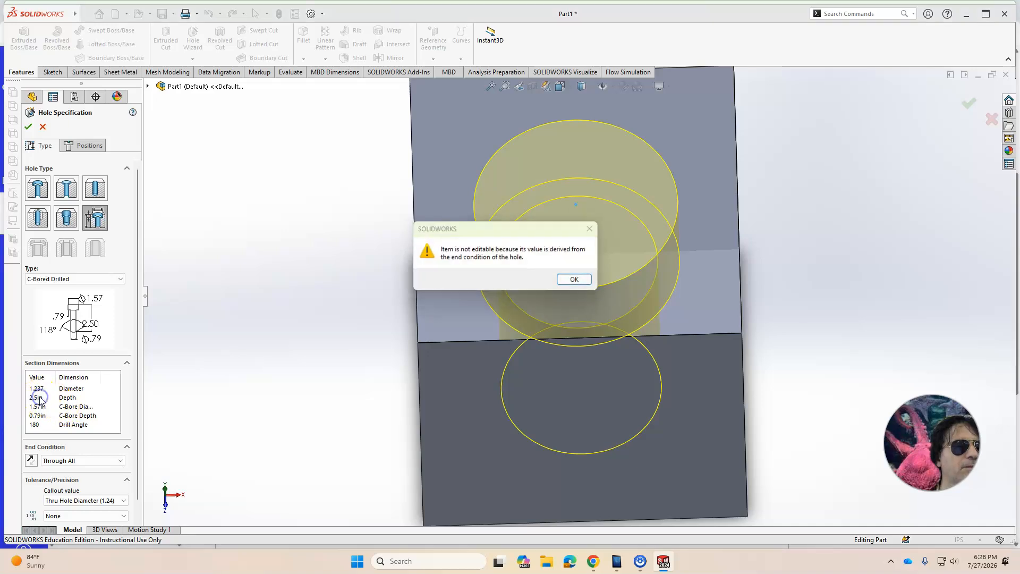
click(590, 280)
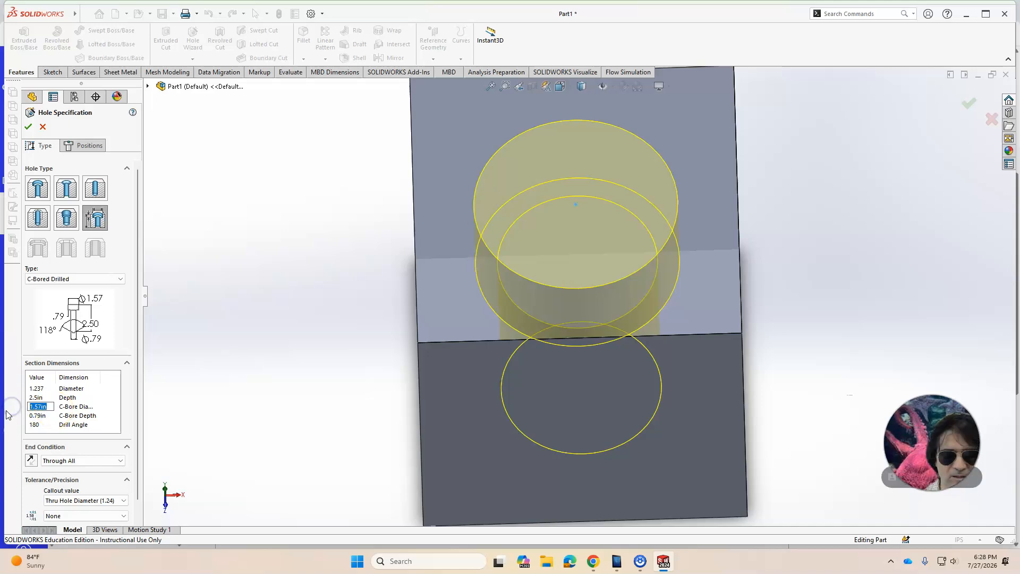
Check the drawing in the browser and set the counterbore diameter to 1.856 in and the counterbore depth to 0.5 in
click(592, 559)
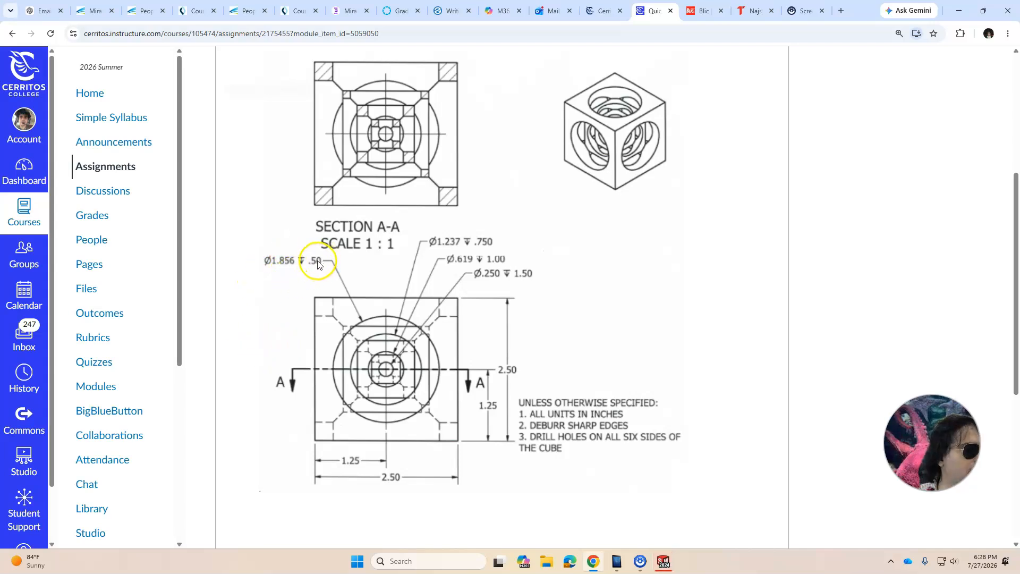
click(662, 560)
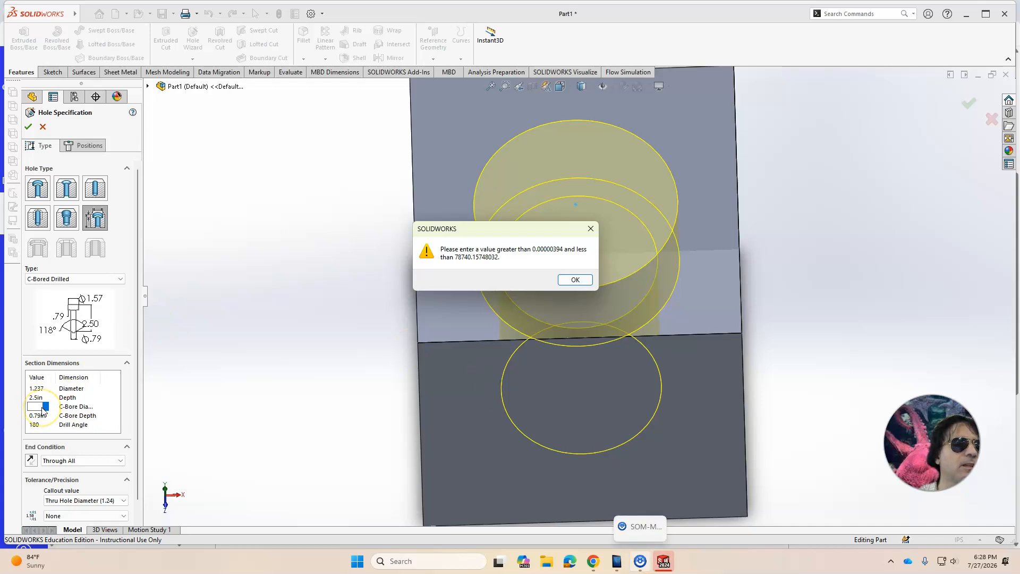
click(576, 279)
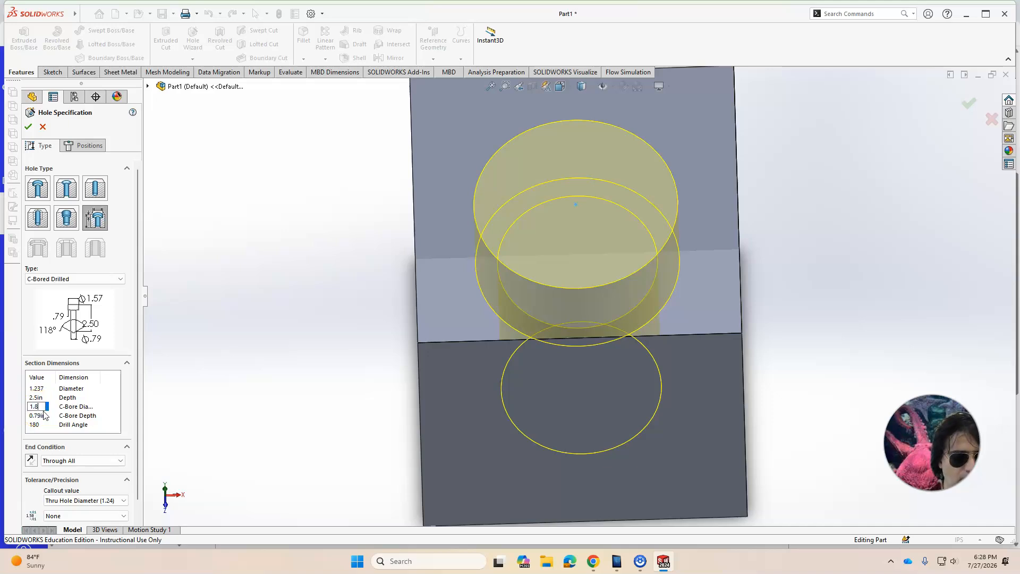
key(Return)
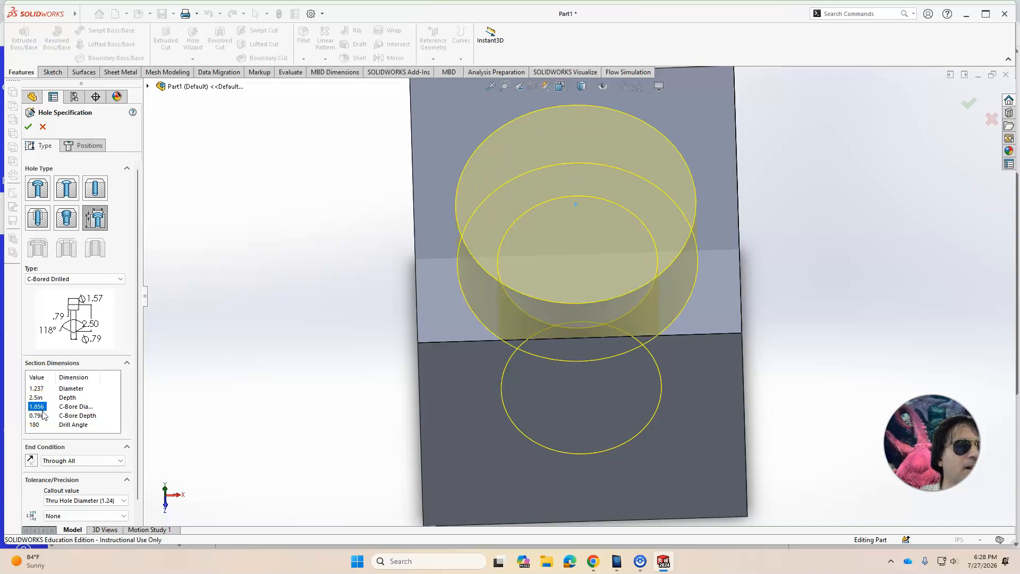
click(37, 416)
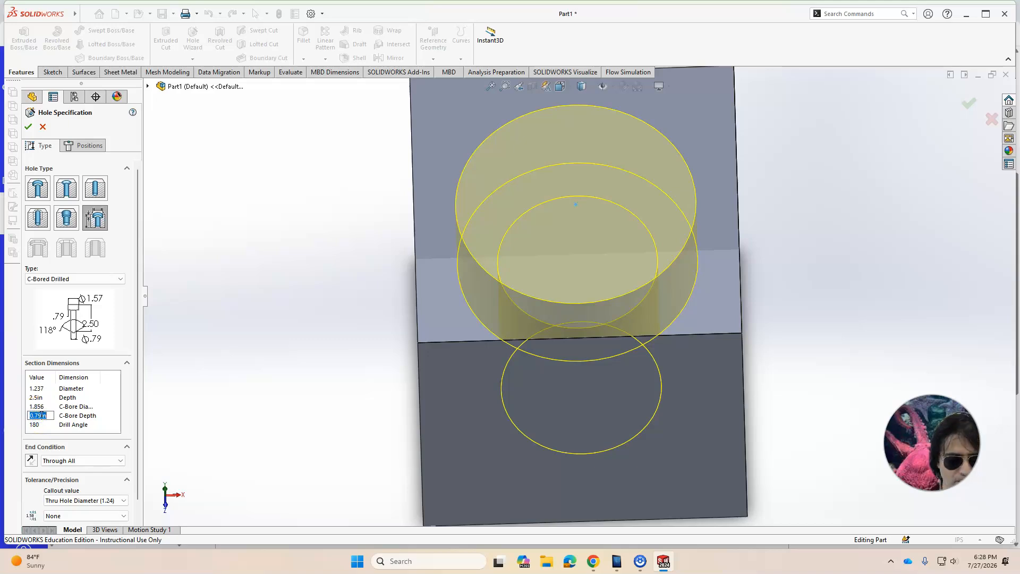
key(Return)
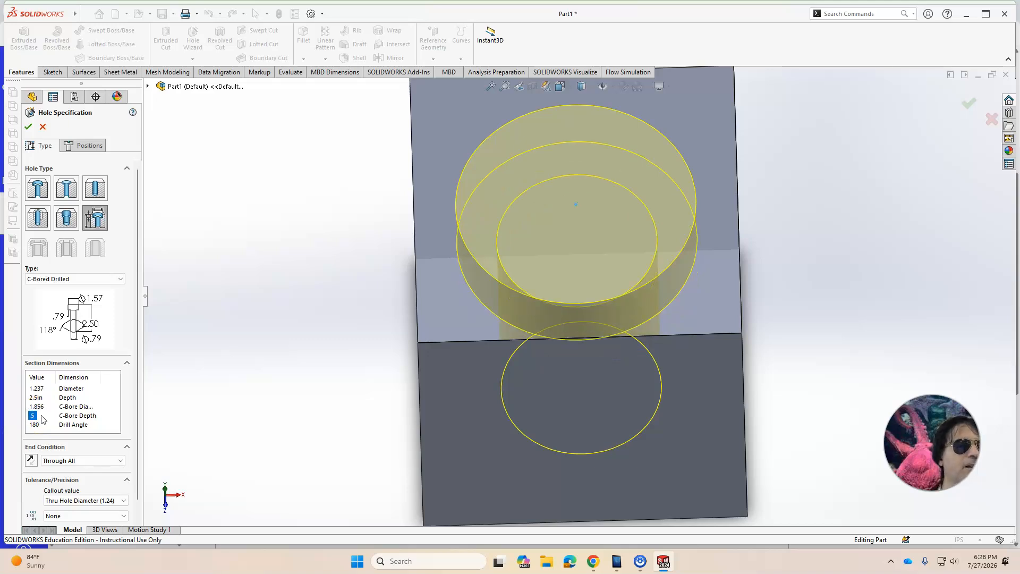
Change the hole's end condition to Blind and set its depth to 0.750 in, following the drawing in the browser
click(101, 460)
click(88, 471)
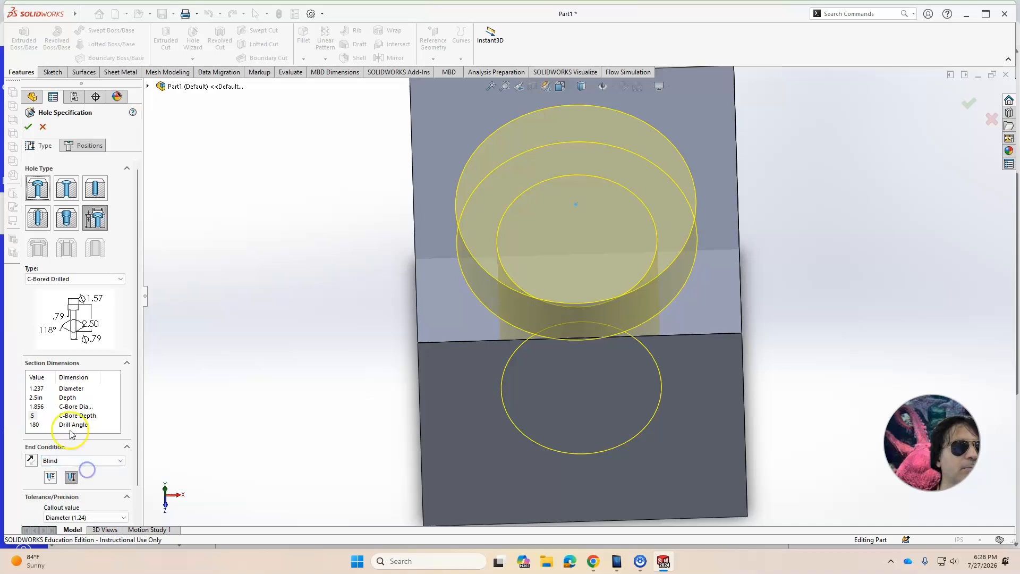
click(35, 396)
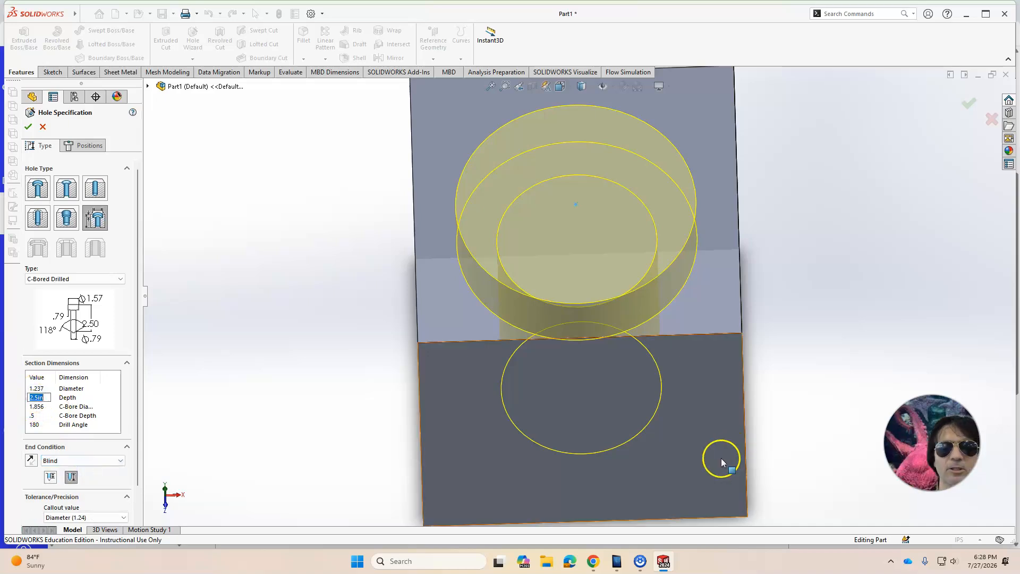
click(593, 562)
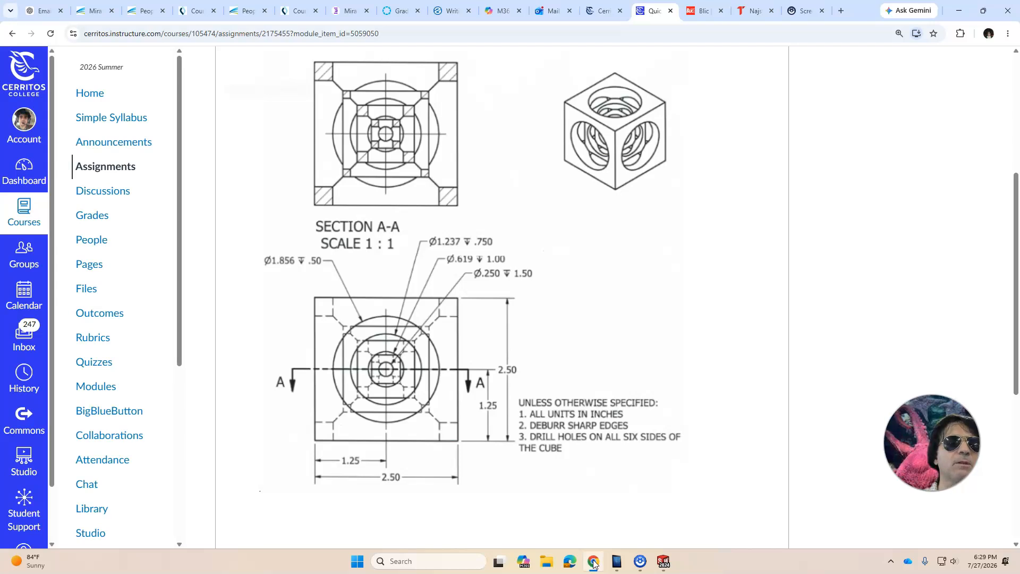
click(593, 562)
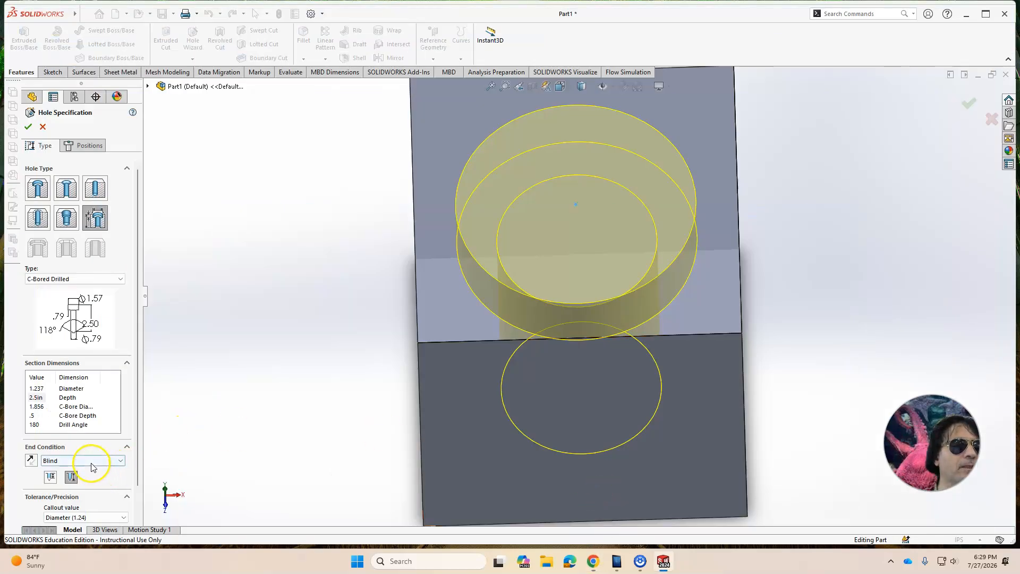
click(39, 397)
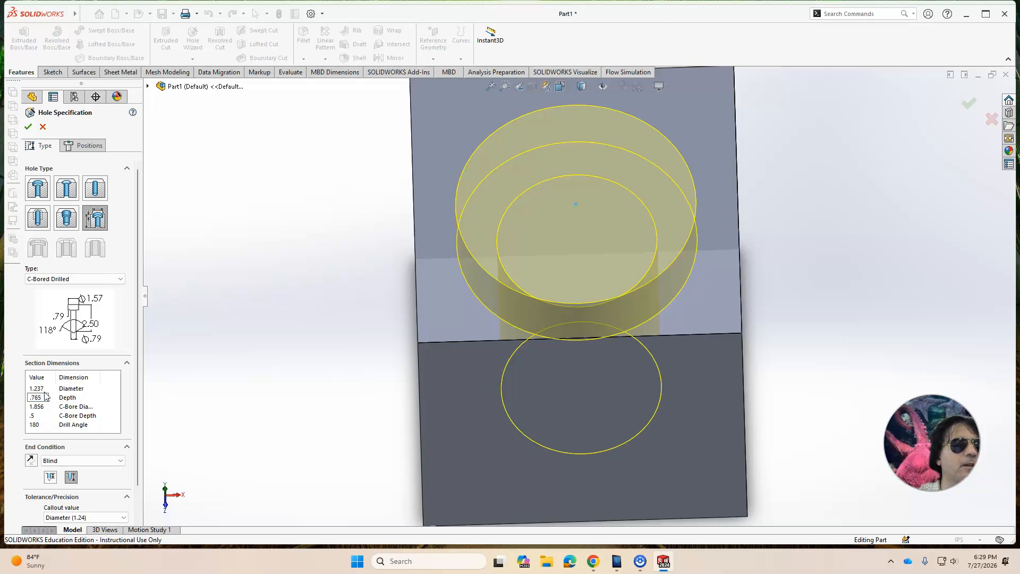
key(Return)
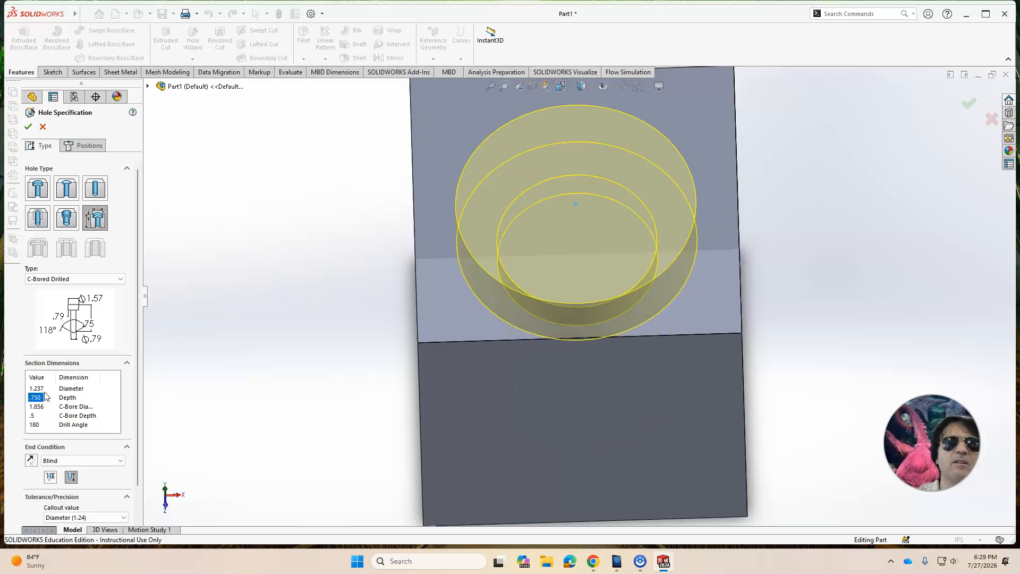
Finish the counterbored hole in the cube's top face and inspect the result
middle_drag(262, 369, 374, 229)
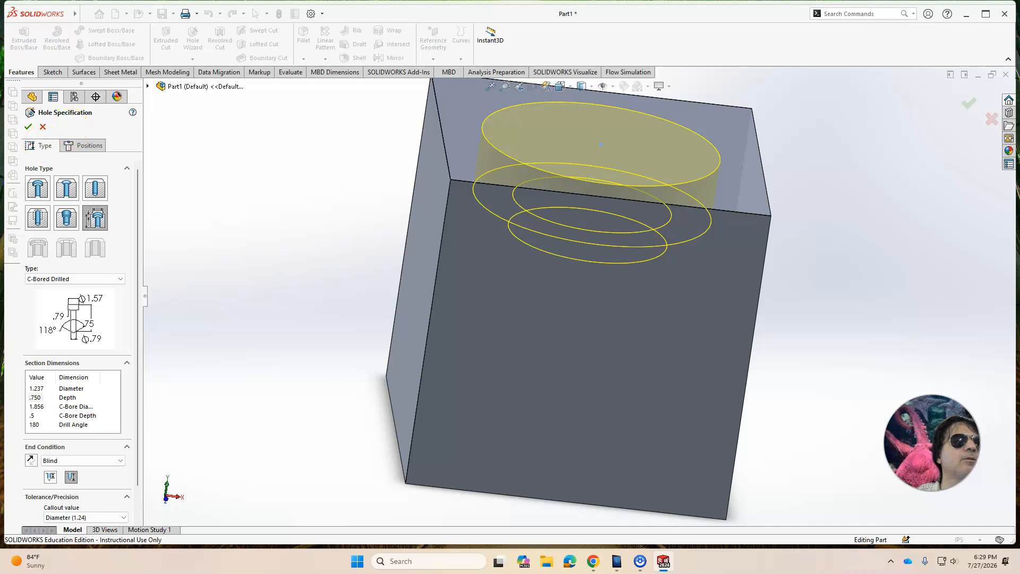
click(28, 126)
middle_drag(264, 223, 244, 300)
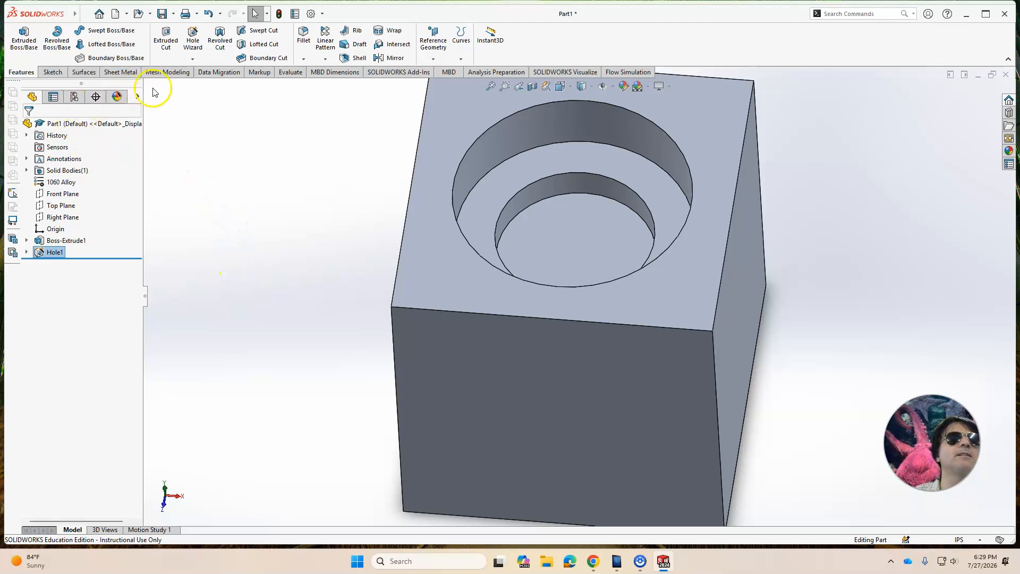
Start a second Hole Wizard hole of the Counterbored type and check its dimensions on the assignment drawing in the browser
click(192, 60)
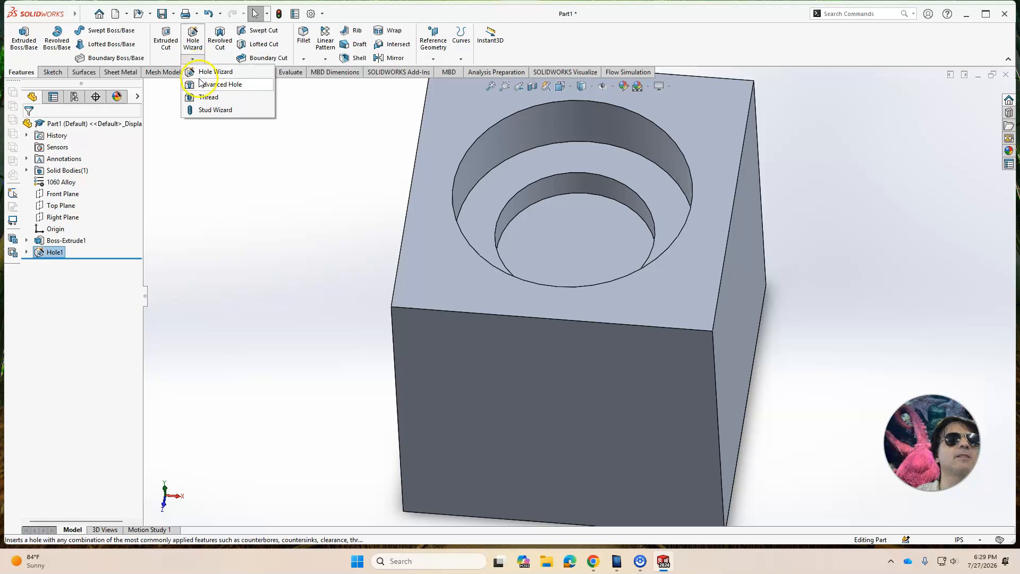
click(200, 84)
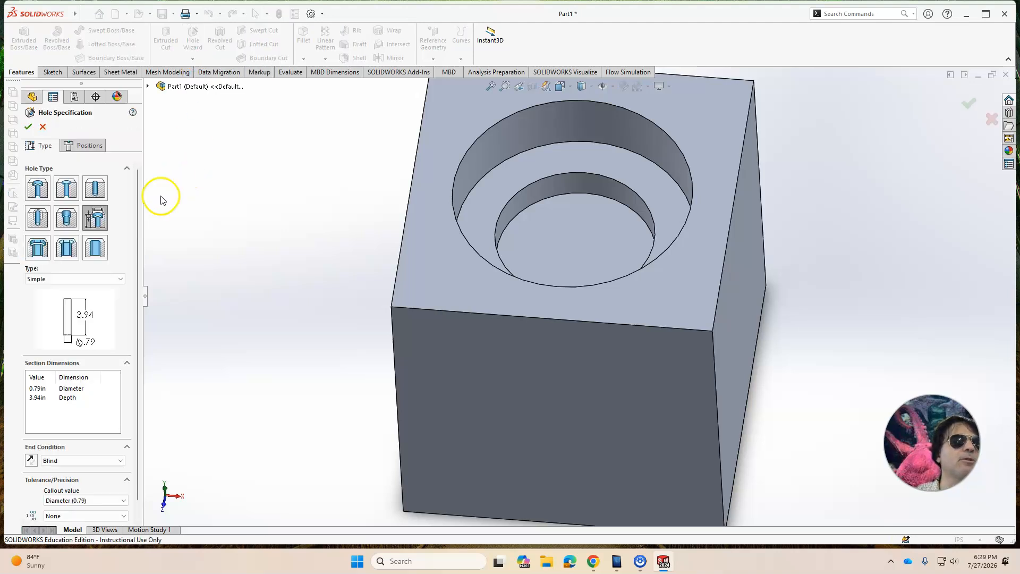
click(115, 280)
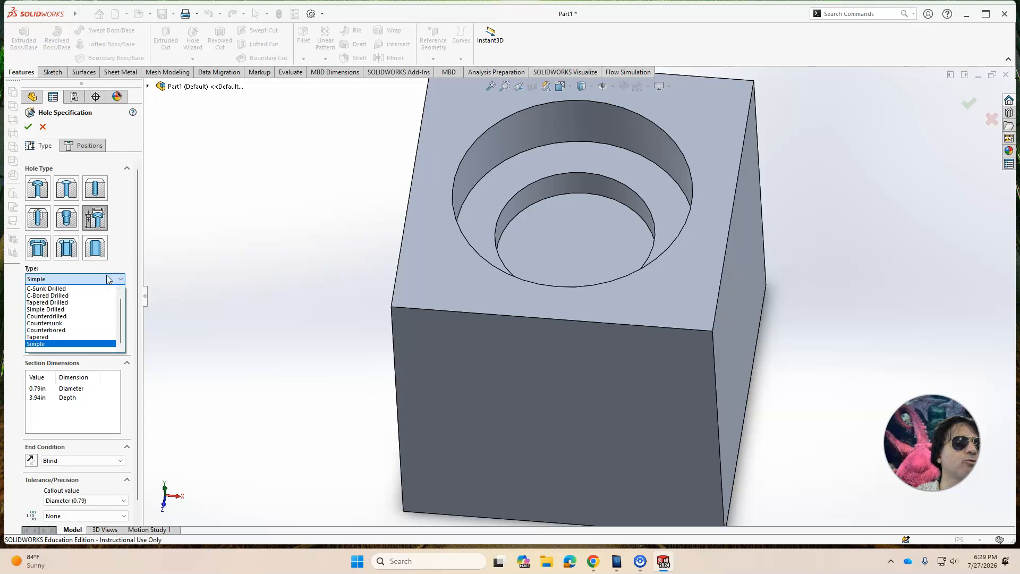
click(76, 330)
click(58, 424)
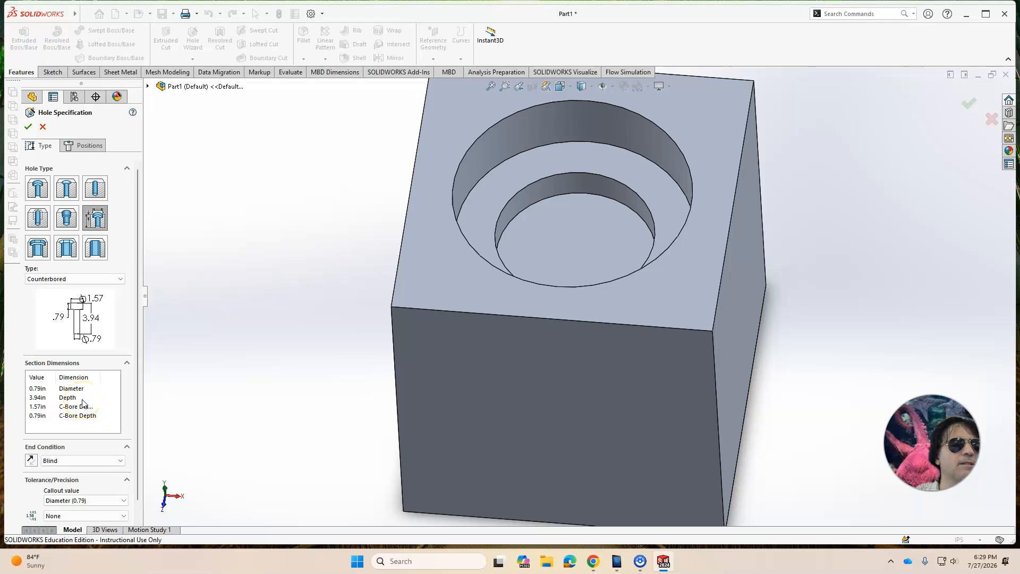
click(591, 564)
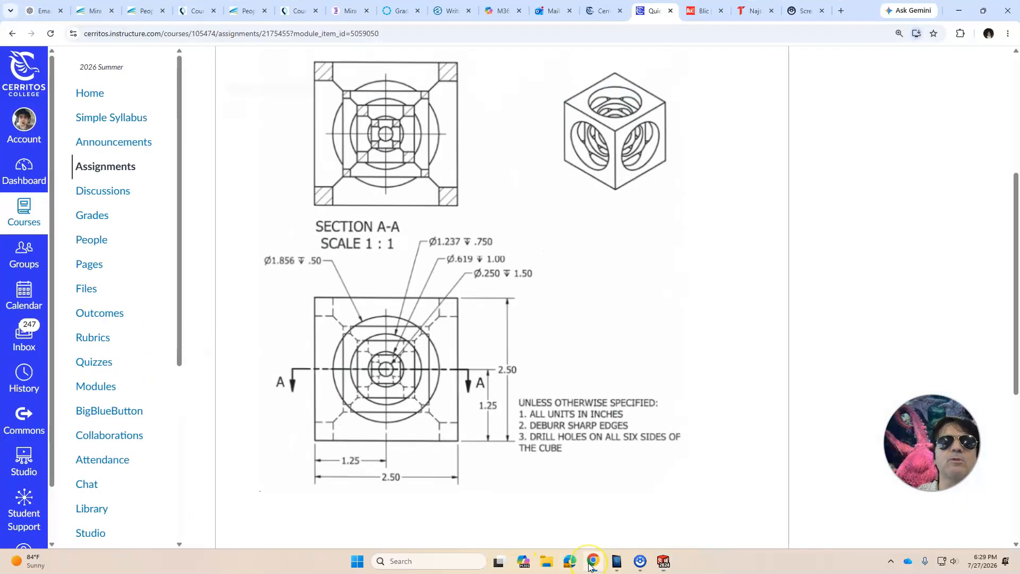
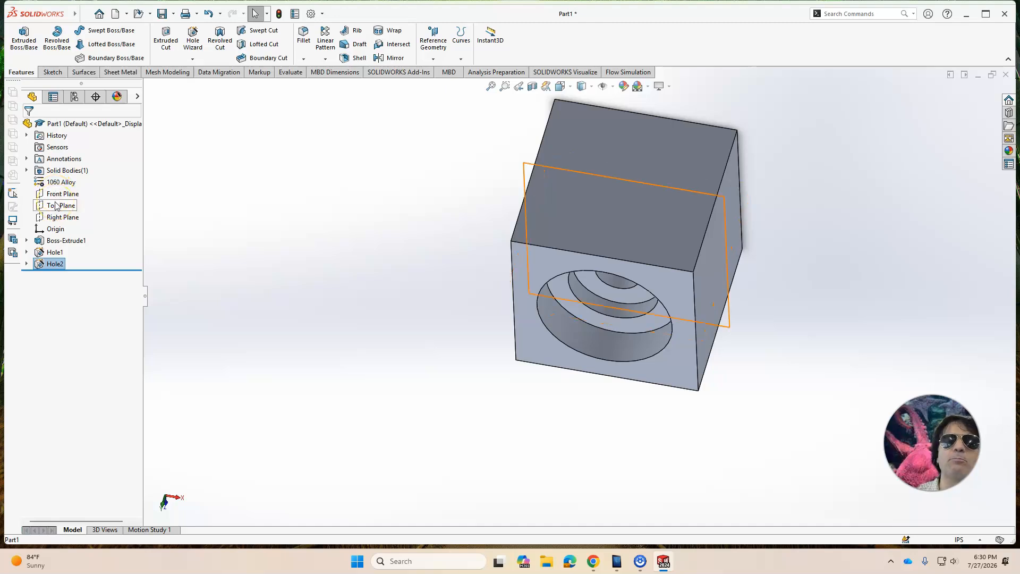
Create a reference axis at the intersection of the Top Plane and the Right Plane
click(56, 218)
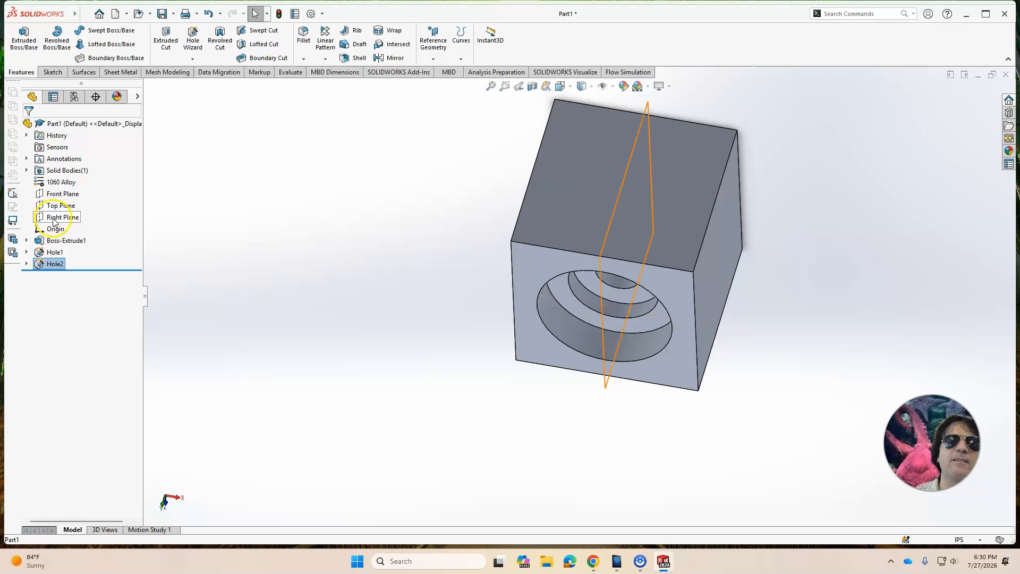
click(51, 219)
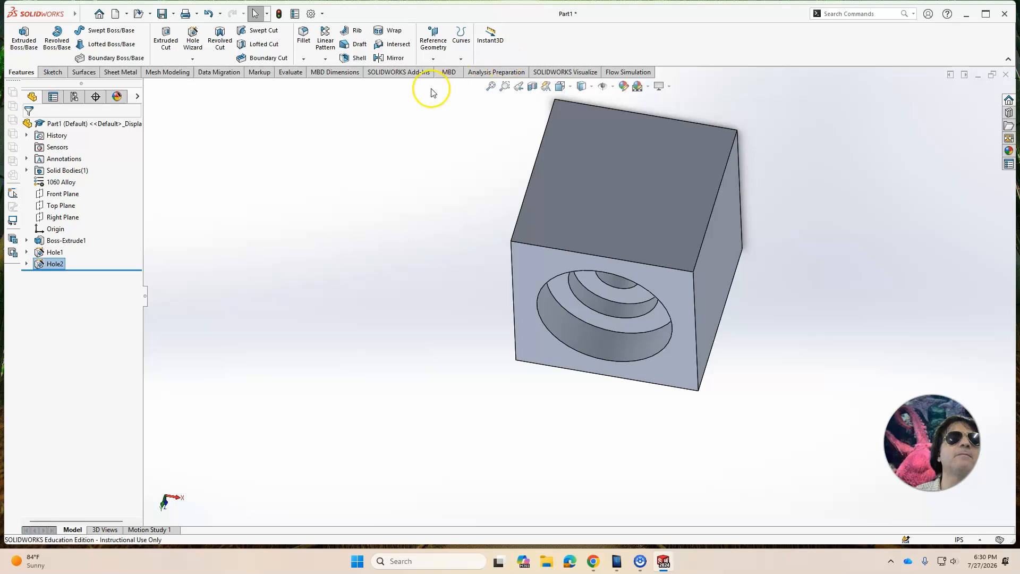
click(434, 64)
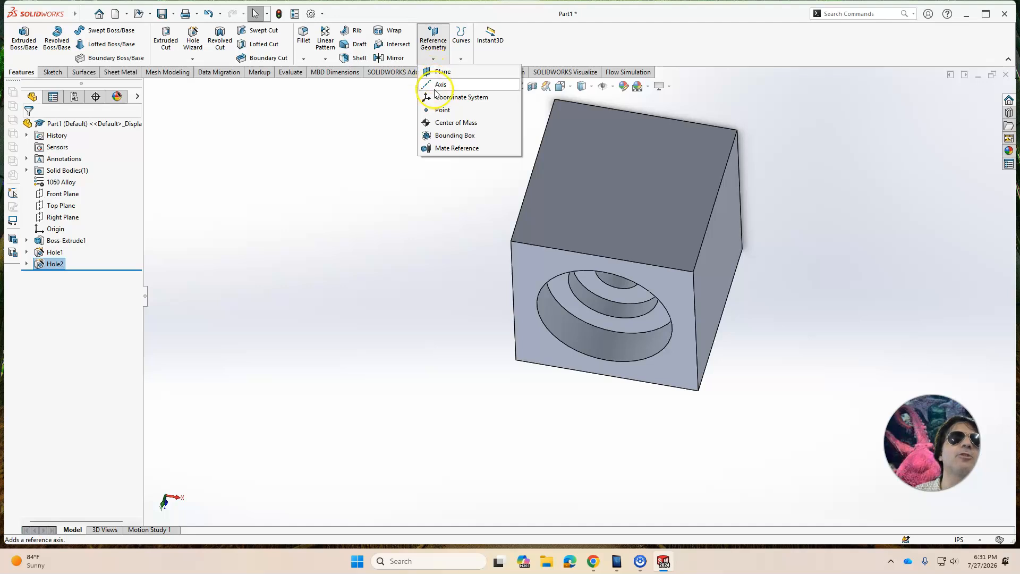
click(436, 85)
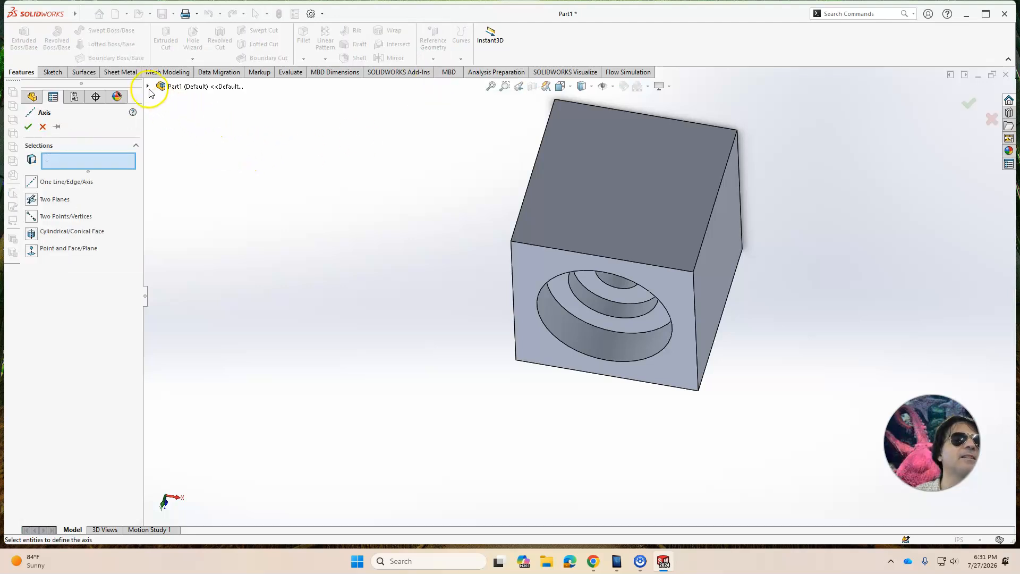
click(148, 86)
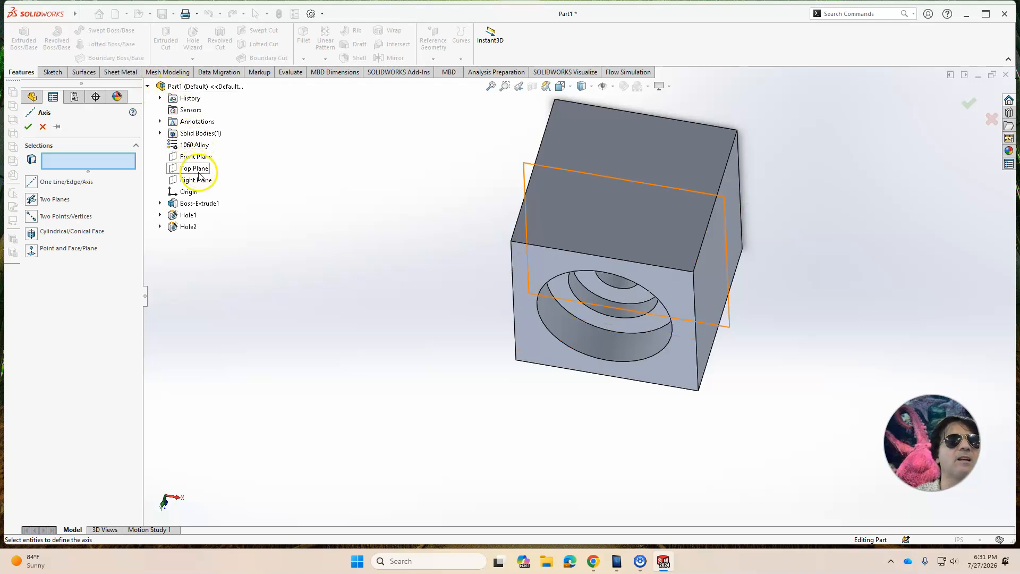
click(196, 169)
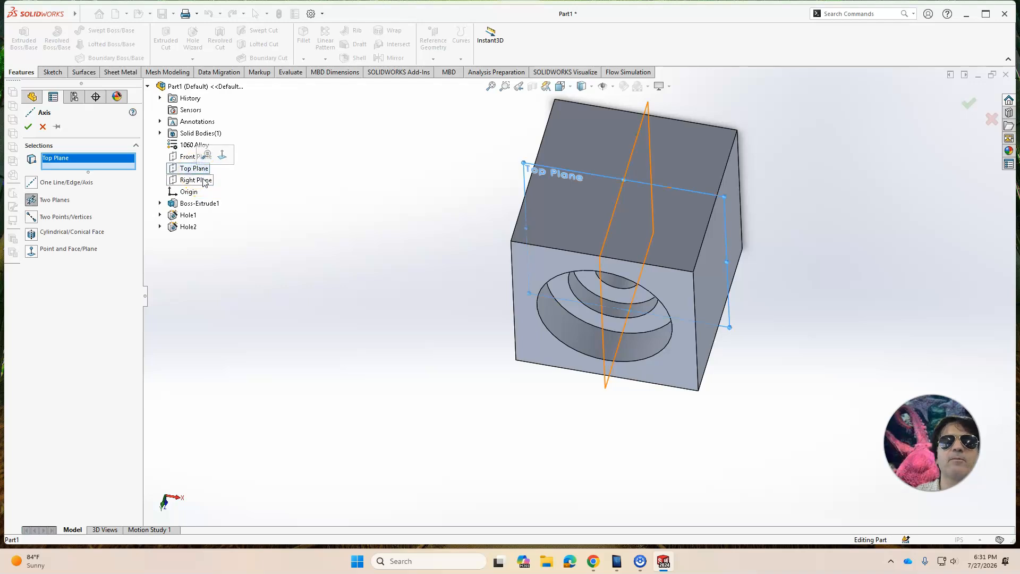
click(204, 181)
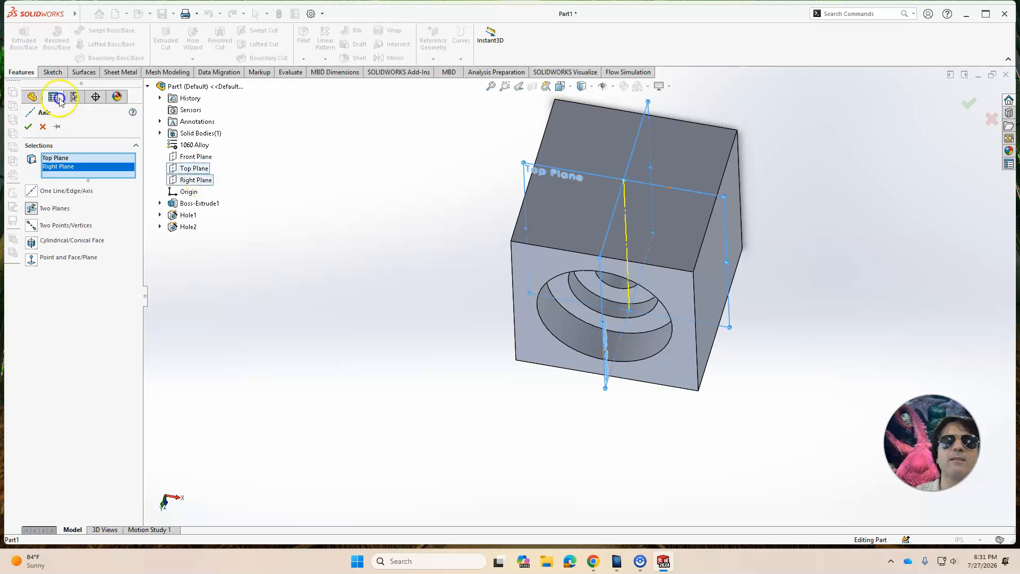
click(28, 127)
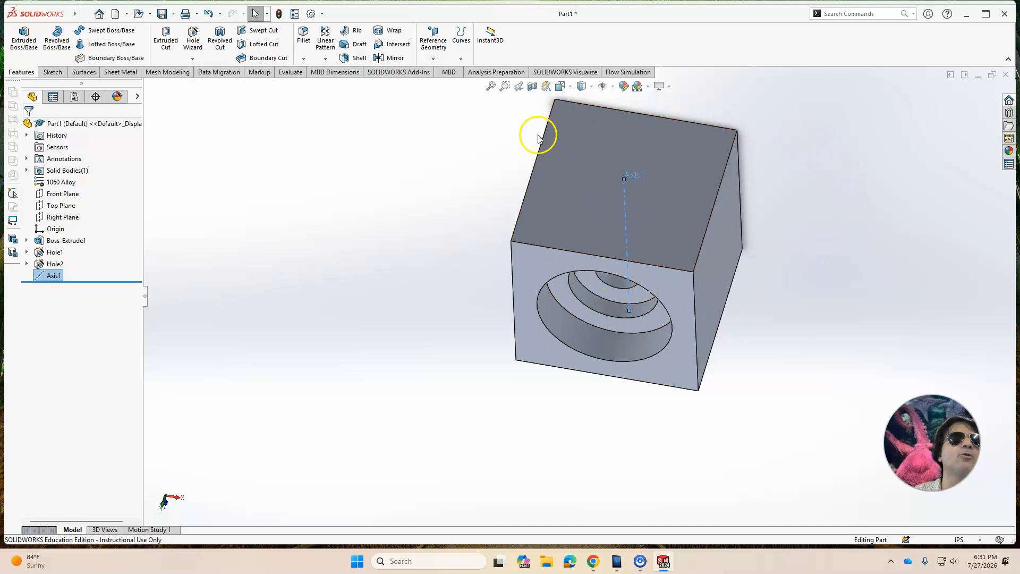
Circular-pattern Hole1 and Hole2 around Axis1 with 4 equally spaced instances over 360 degrees
click(324, 59)
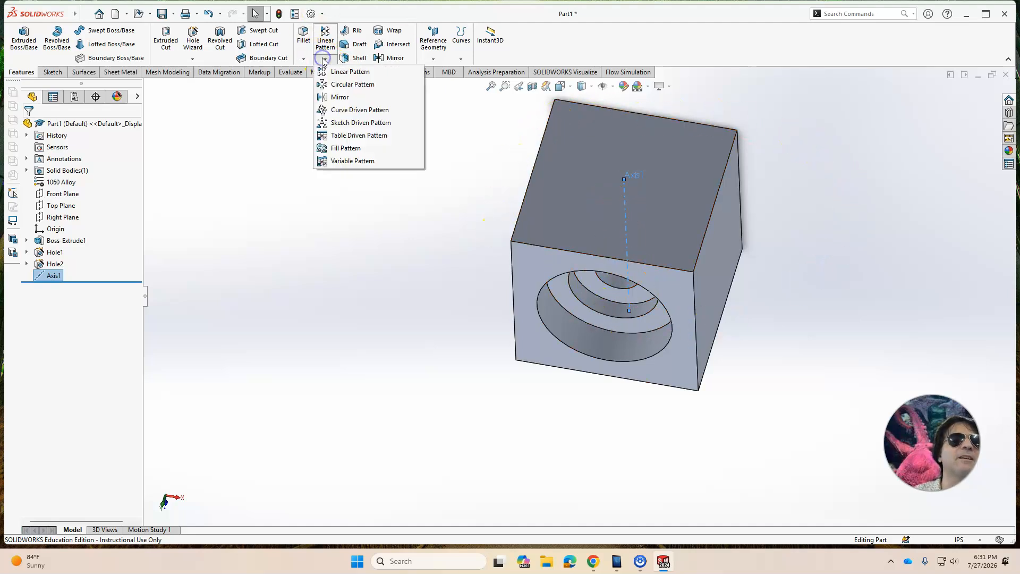
click(352, 84)
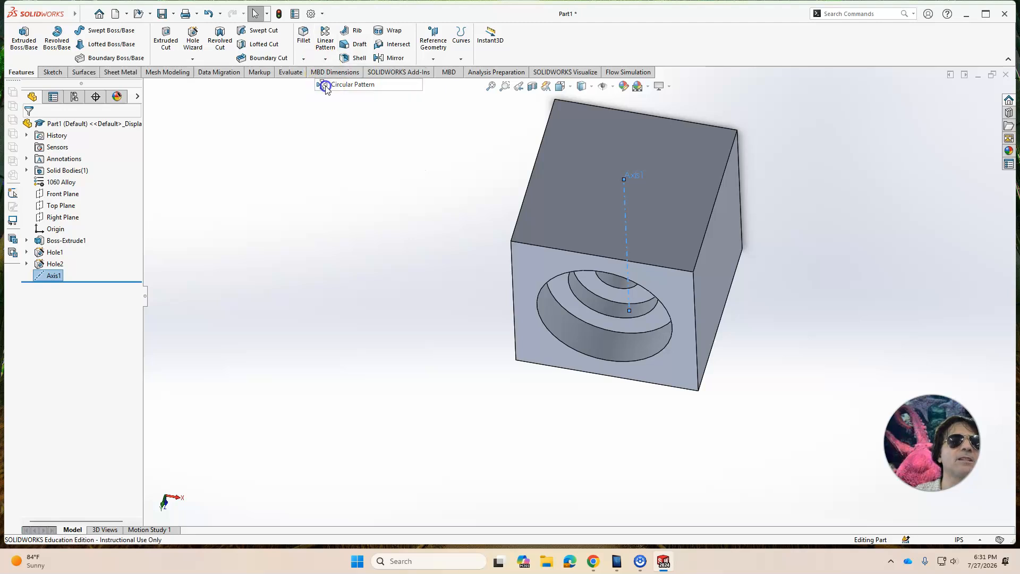
double_click(63, 220)
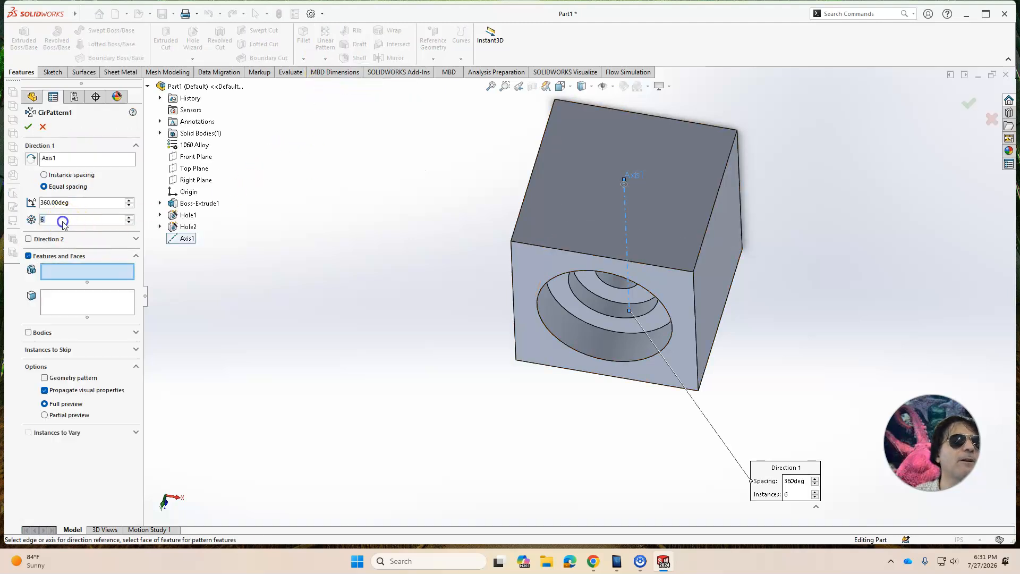
text(4)
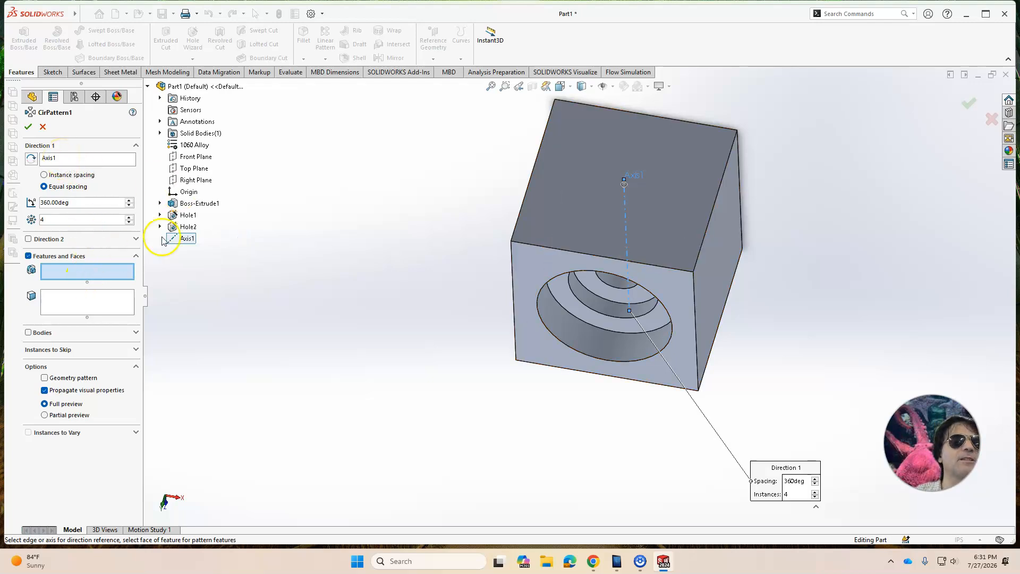
click(180, 215)
click(177, 227)
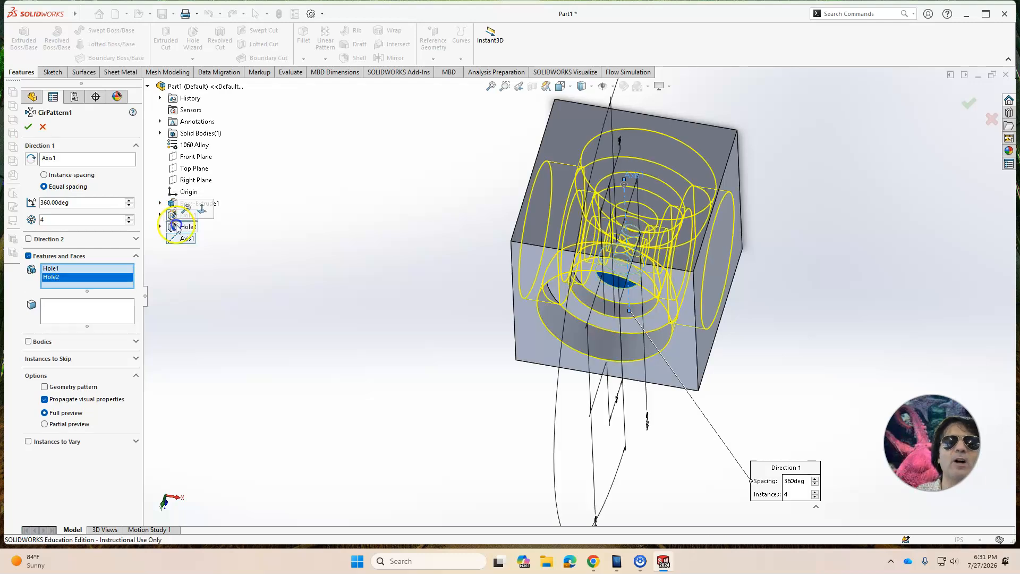
click(29, 128)
Examine the patterned holes from several angles and check which face Hole1 occupies and which faces remain undrilled
middle_drag(329, 246, 419, 187)
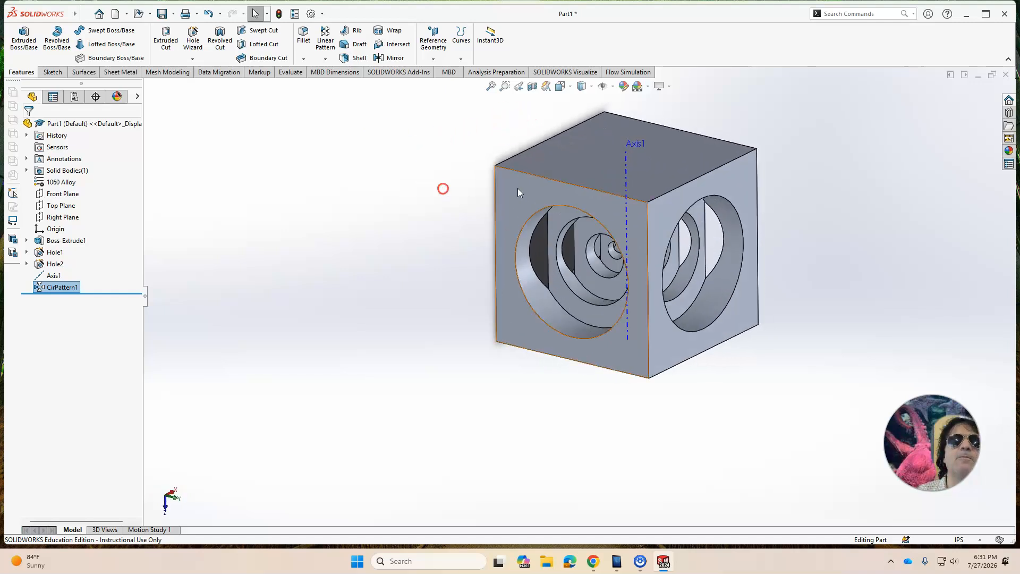
click(639, 170)
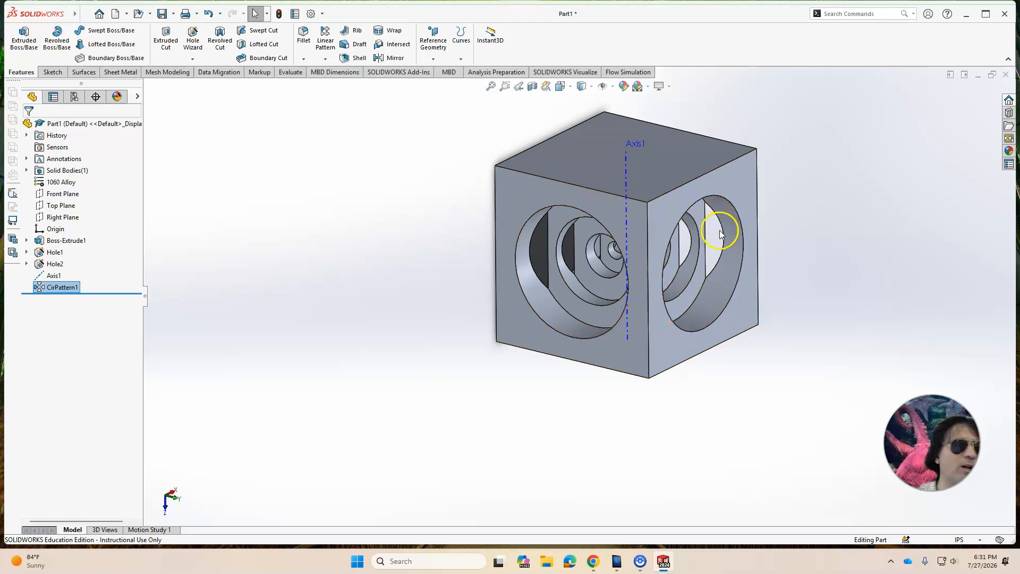
click(525, 257)
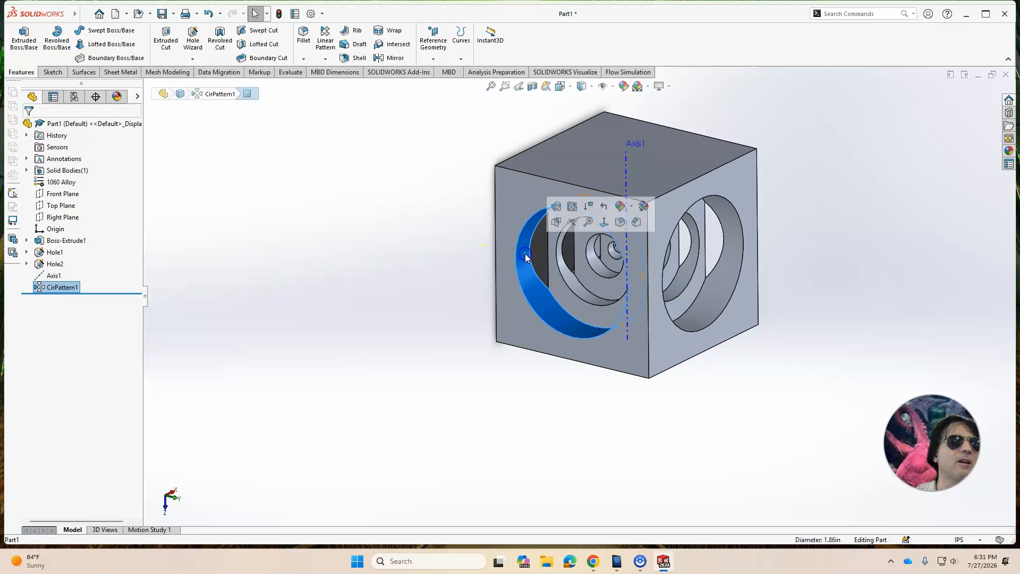
click(365, 296)
click(47, 251)
middle_drag(255, 287, 276, 286)
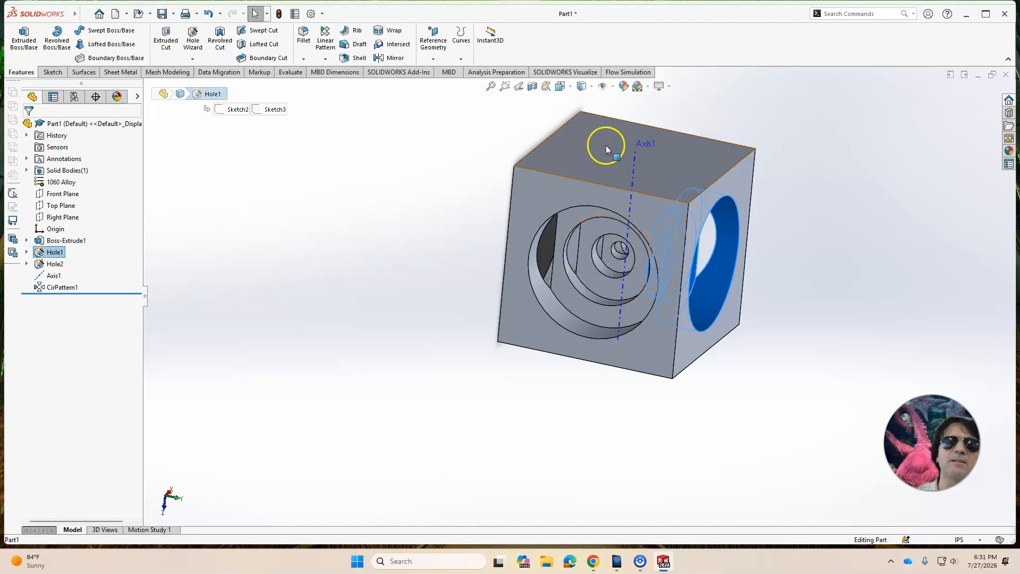
middle_drag(514, 292, 484, 291)
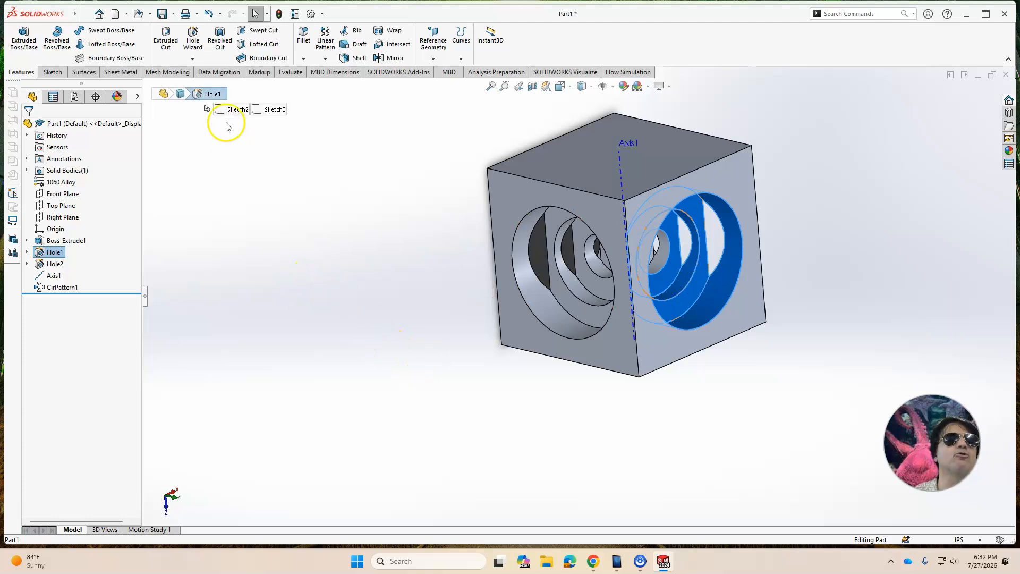
click(292, 241)
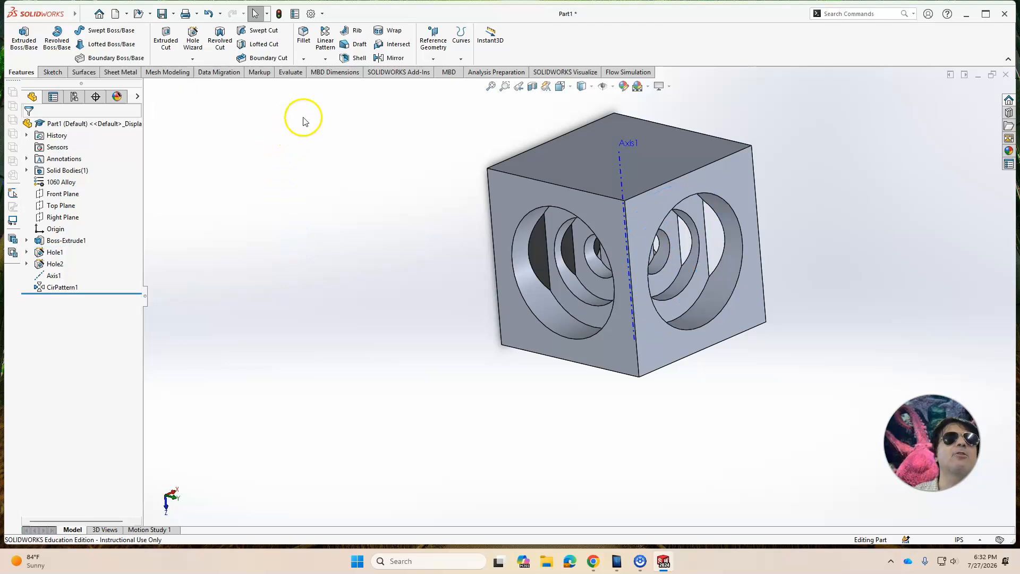
Circular-pattern Hole1 and Hole2 about the cylindrical face of a patterned counterbore, with 4 equally spaced instances over 360 degrees
click(325, 59)
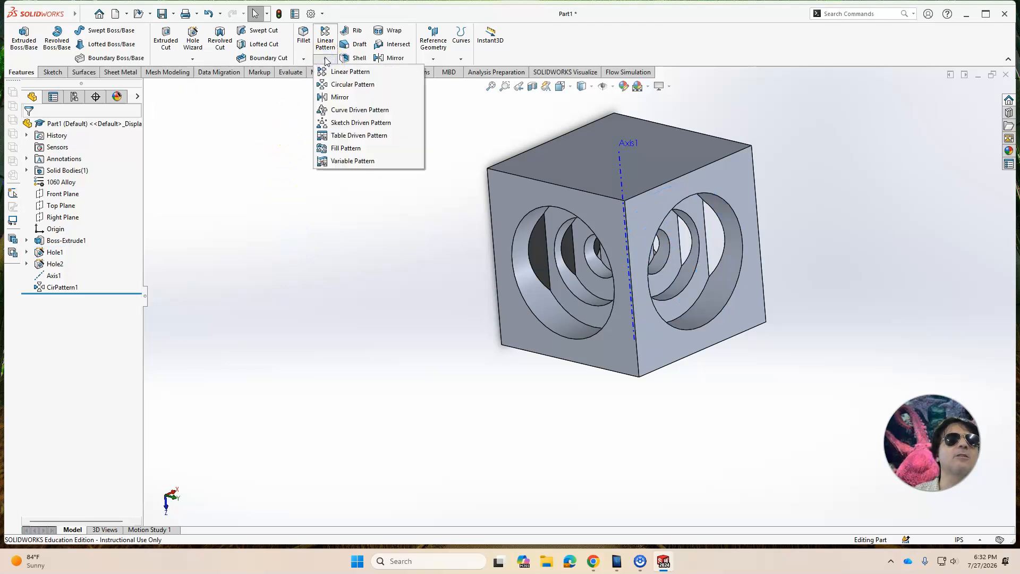
click(342, 84)
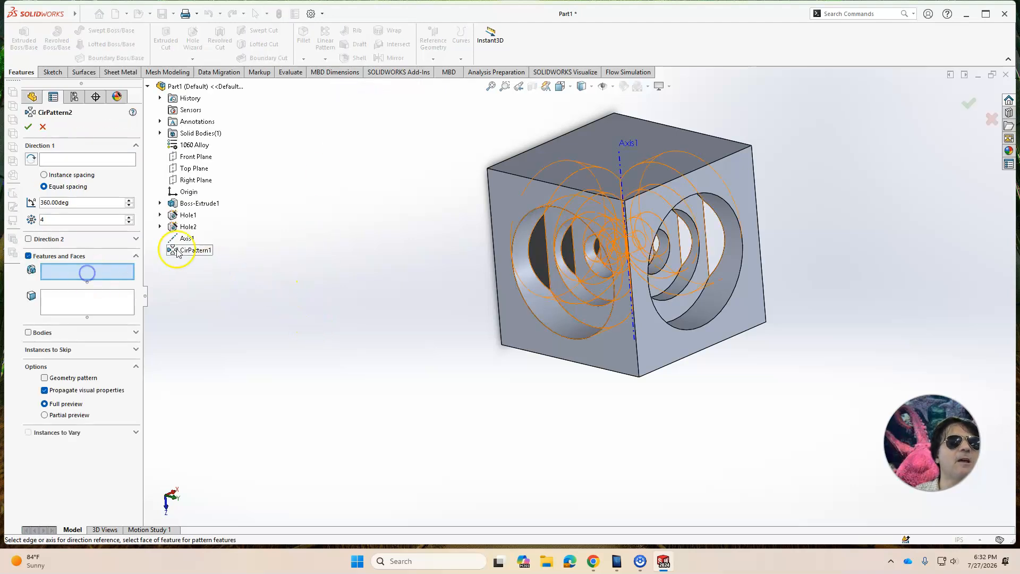
click(181, 215)
click(176, 227)
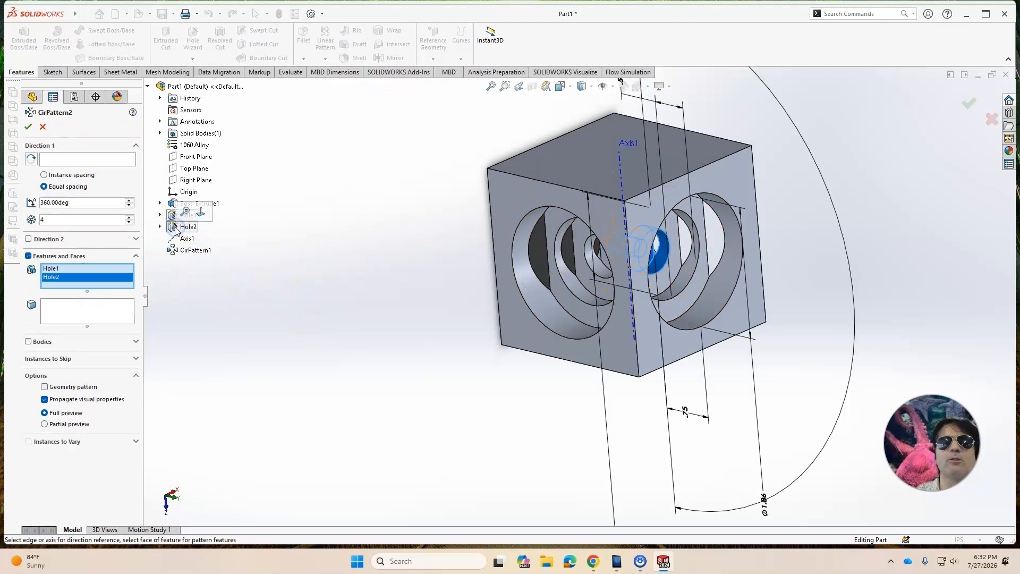
middle_drag(268, 356, 292, 354)
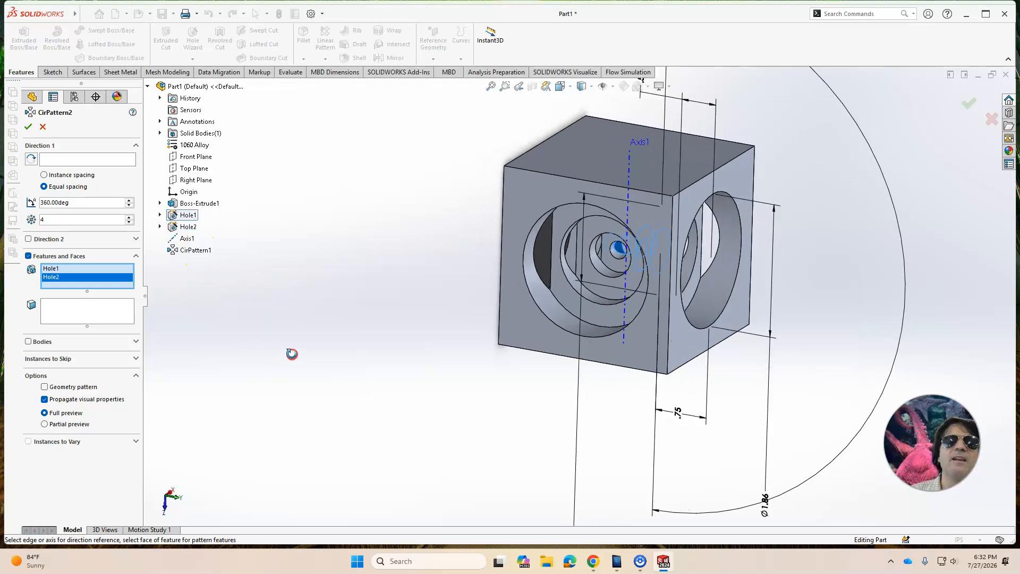
click(65, 161)
middle_drag(261, 289, 409, 318)
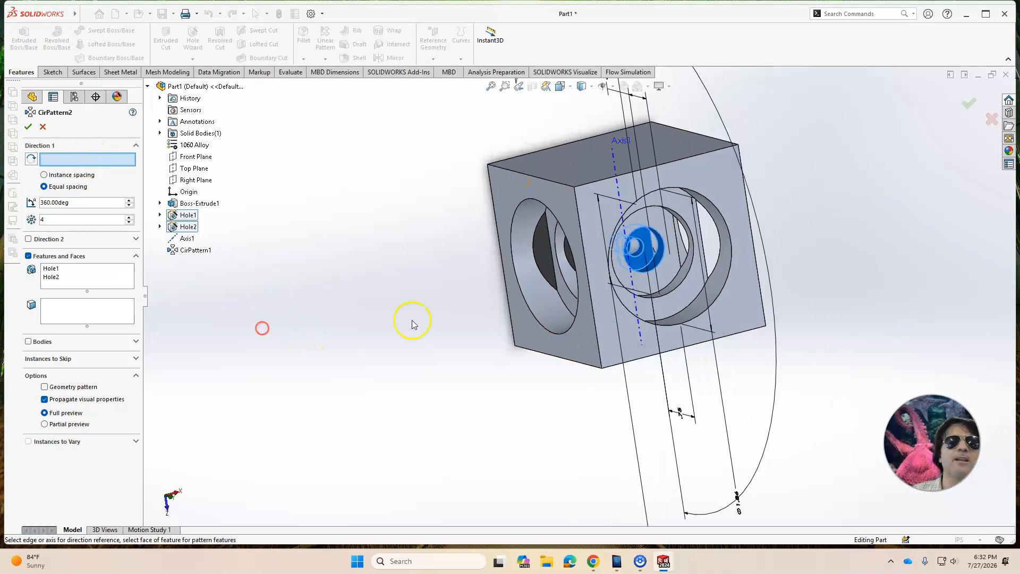
click(527, 281)
middle_drag(487, 402, 551, 426)
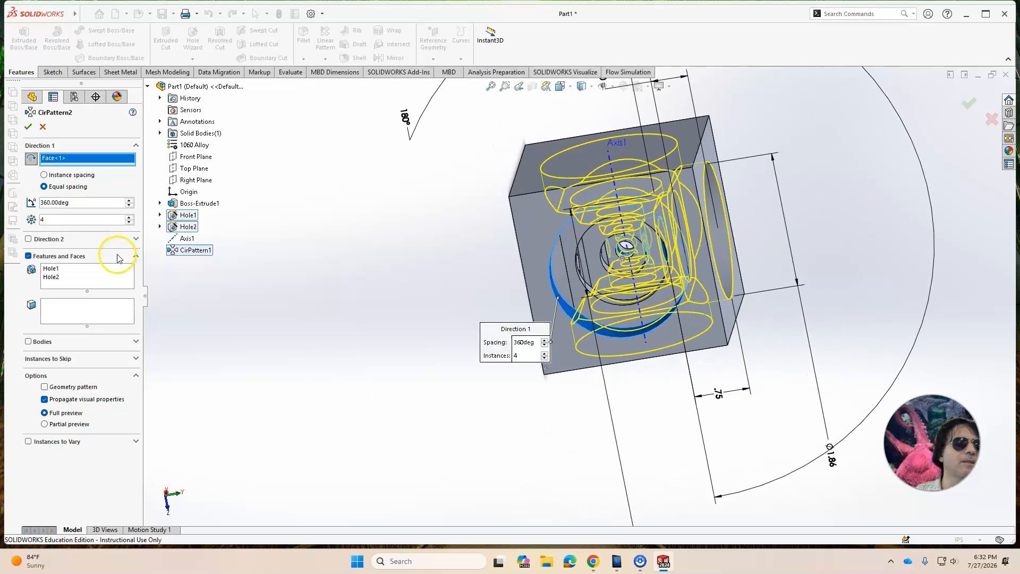
click(29, 126)
middle_drag(405, 285, 505, 376)
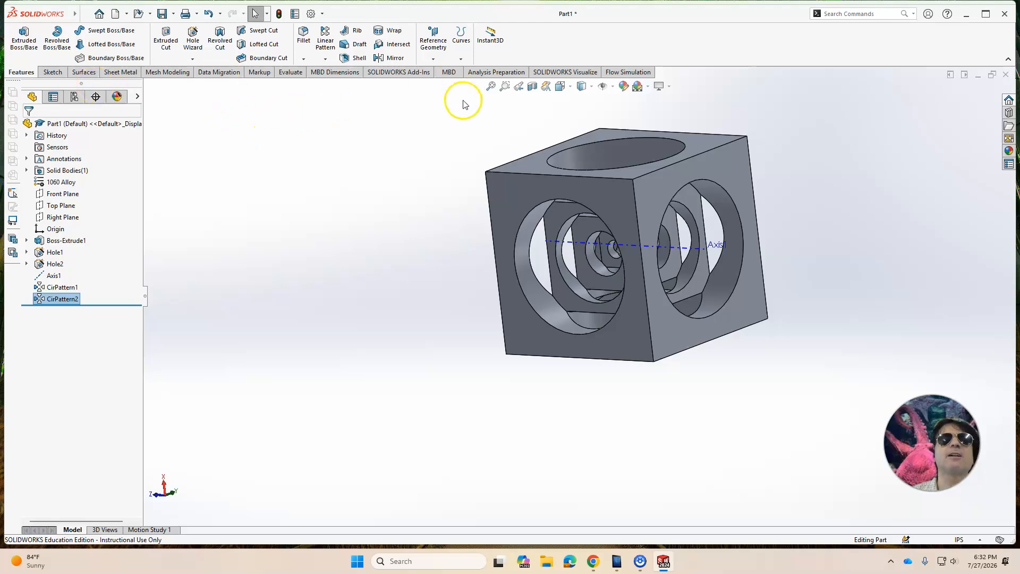
Evaluate the finished cube's mass properties, then close the report
click(291, 72)
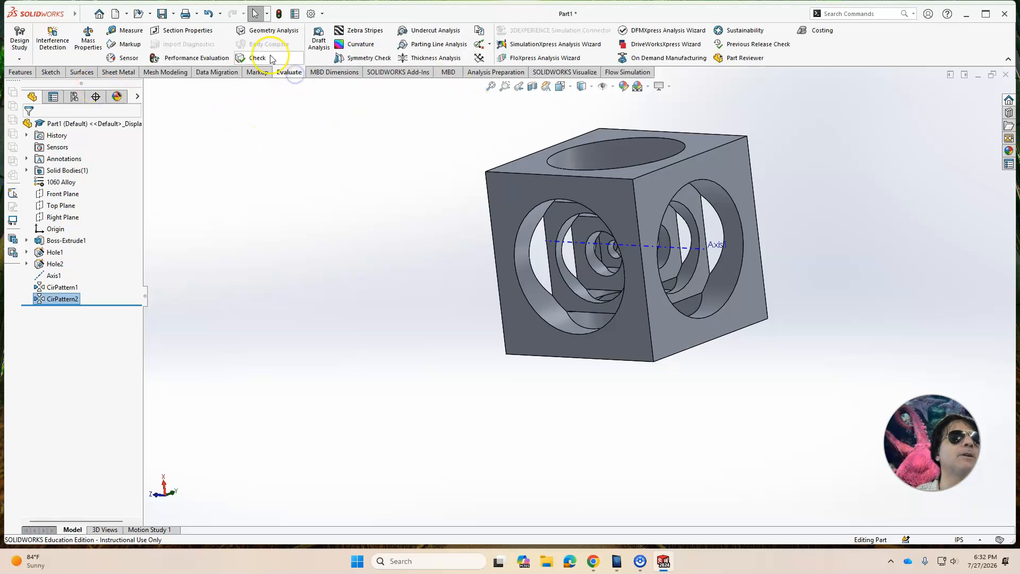
click(86, 40)
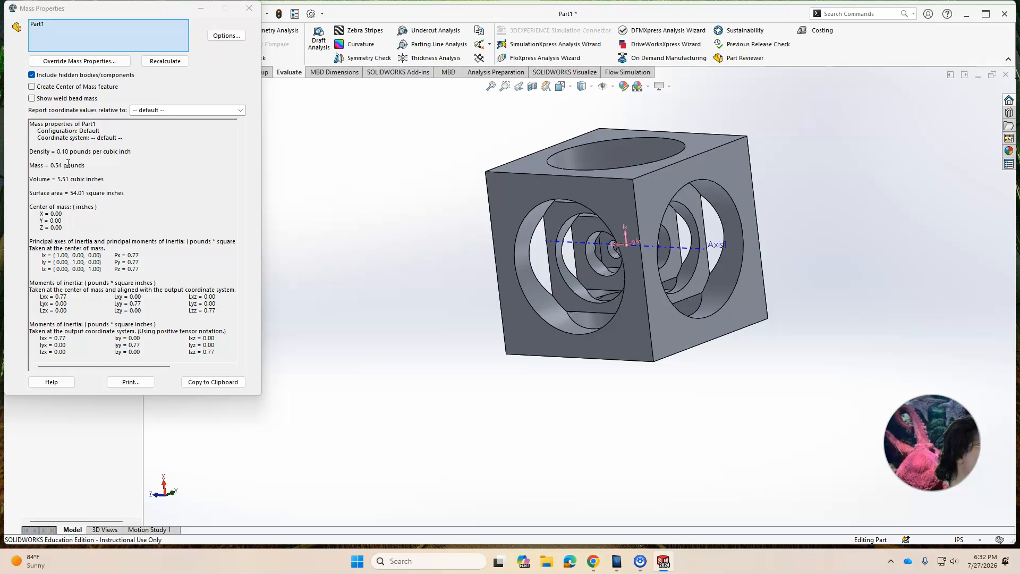
click(249, 8)
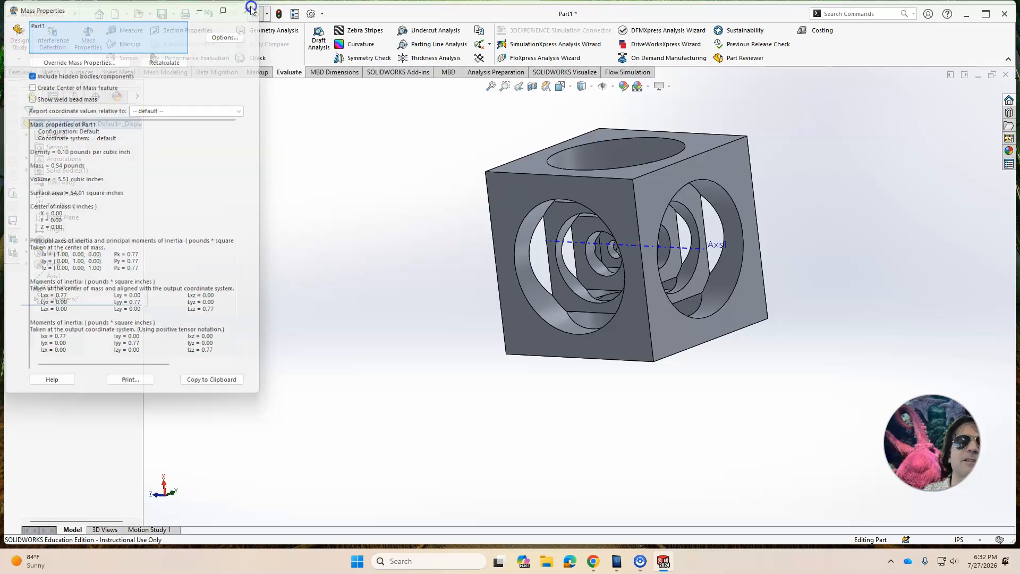
Inspect the cube's nested interior with a planar section view on the Front Plane, moving the section offset to about -1.48 in
middle_drag(535, 278, 645, 278)
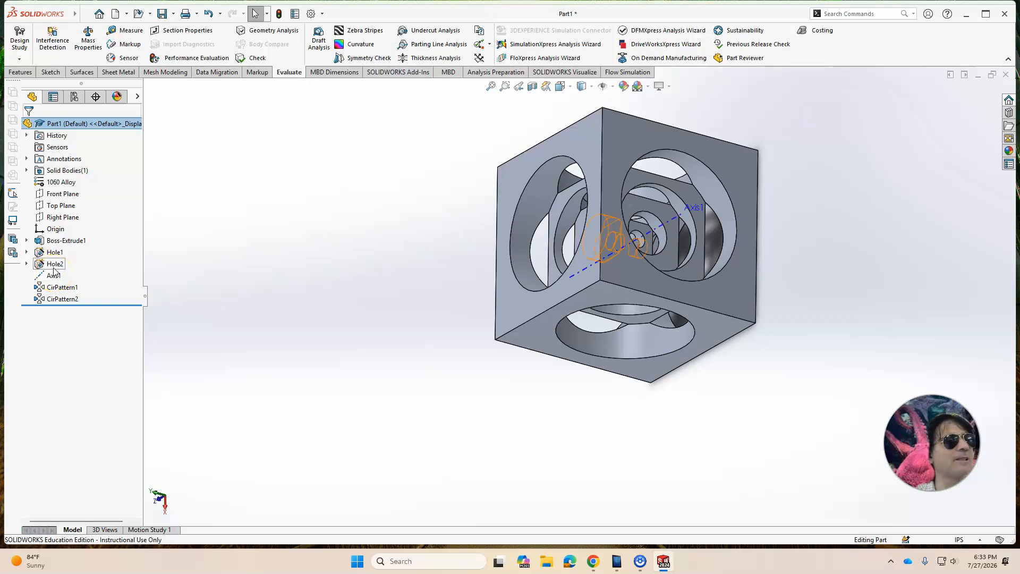
middle_drag(678, 174, 716, 381)
middle_drag(551, 221, 495, 298)
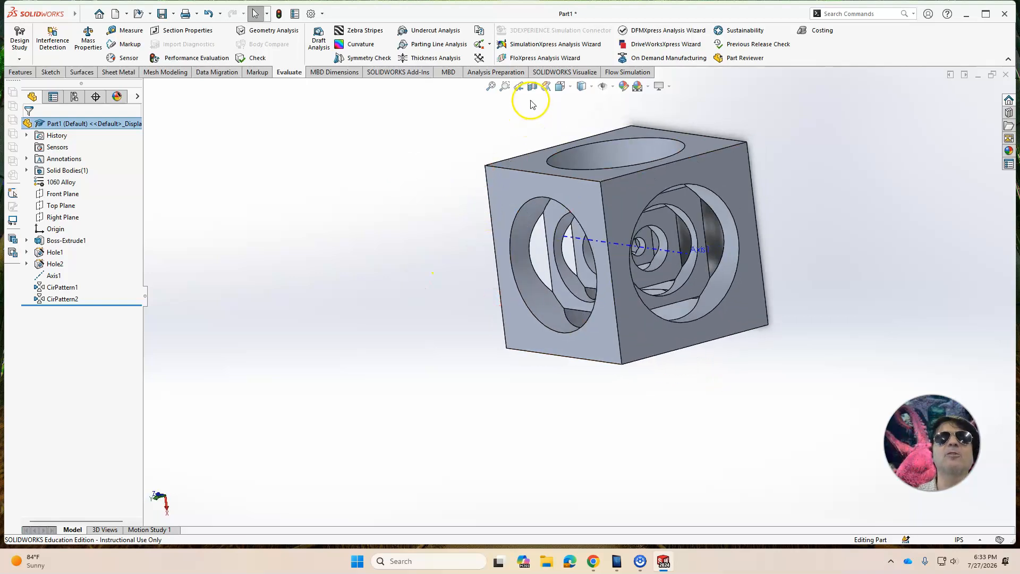
click(532, 86)
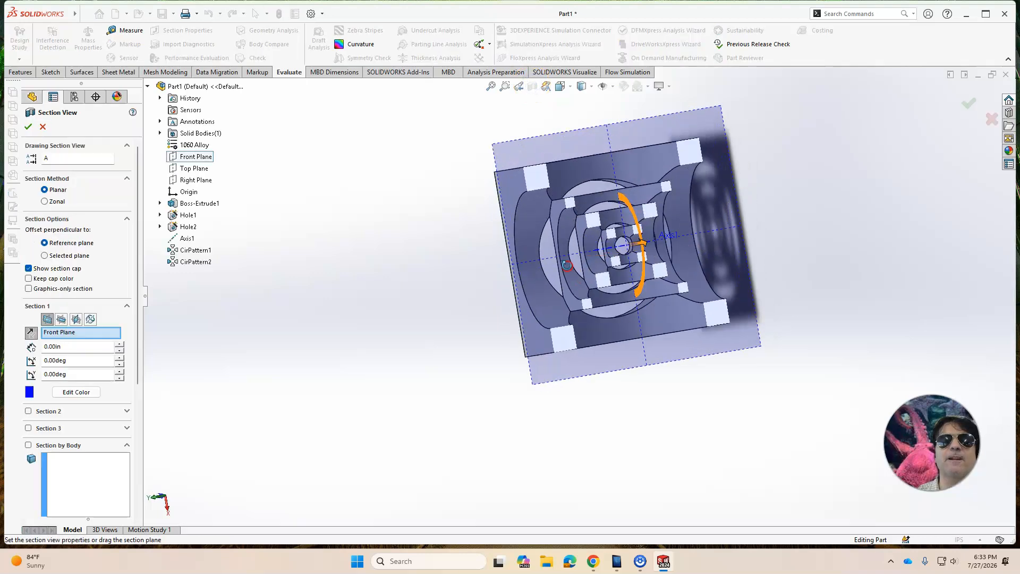
drag(642, 225, 688, 186)
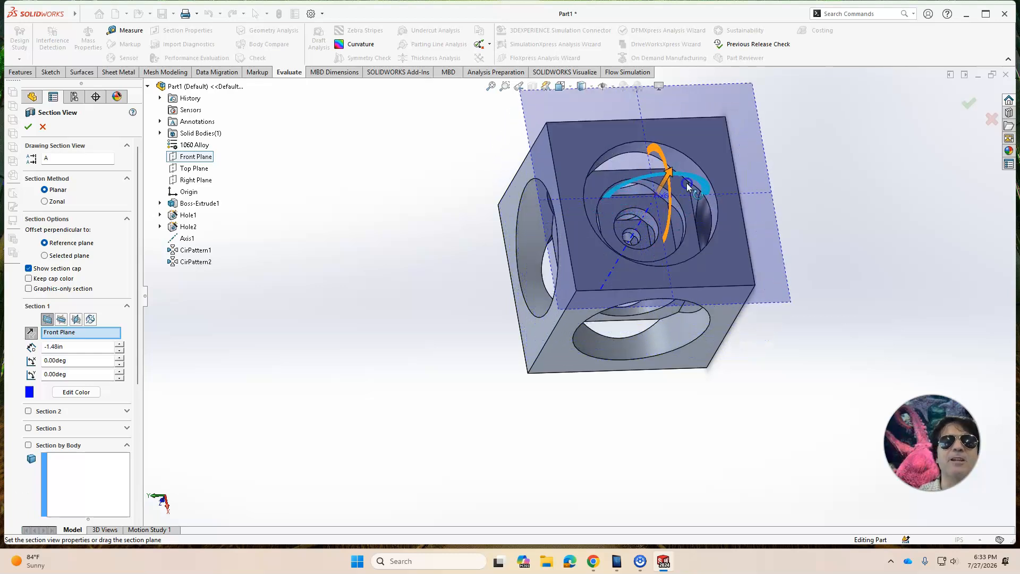
click(34, 128)
middle_drag(473, 225, 470, 369)
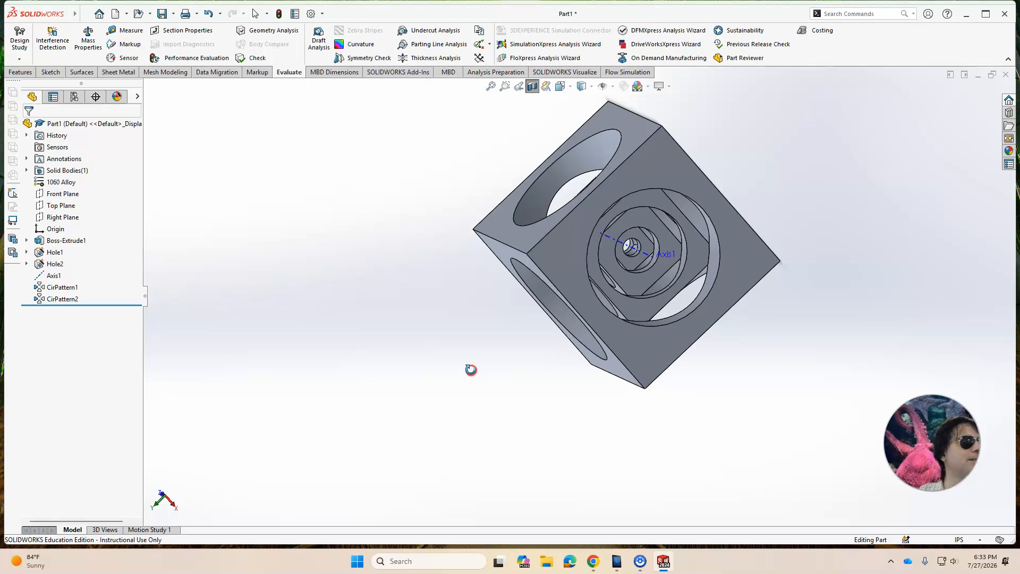
middle_drag(470, 369, 526, 396)
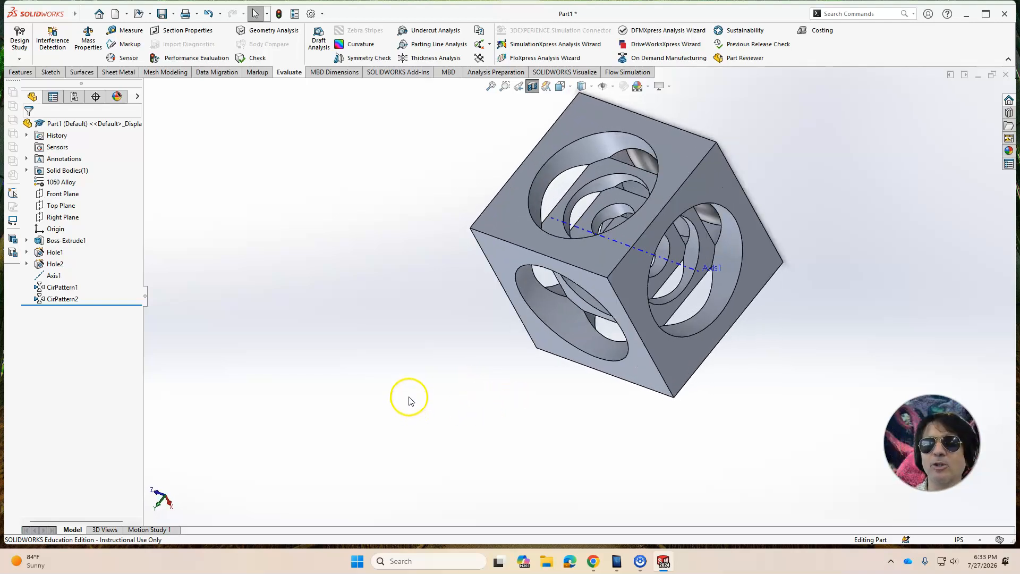